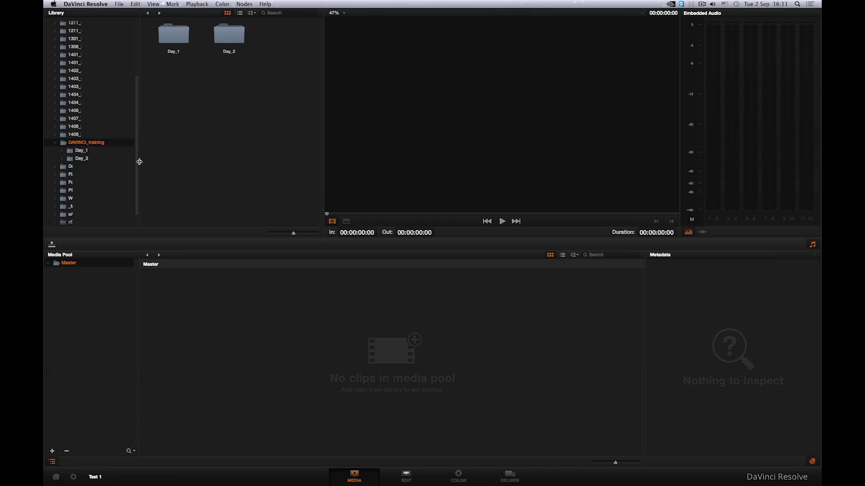
Preview the Day_1 and Day_2 folders in the library, then return to the training folder list.
double_click(177, 43)
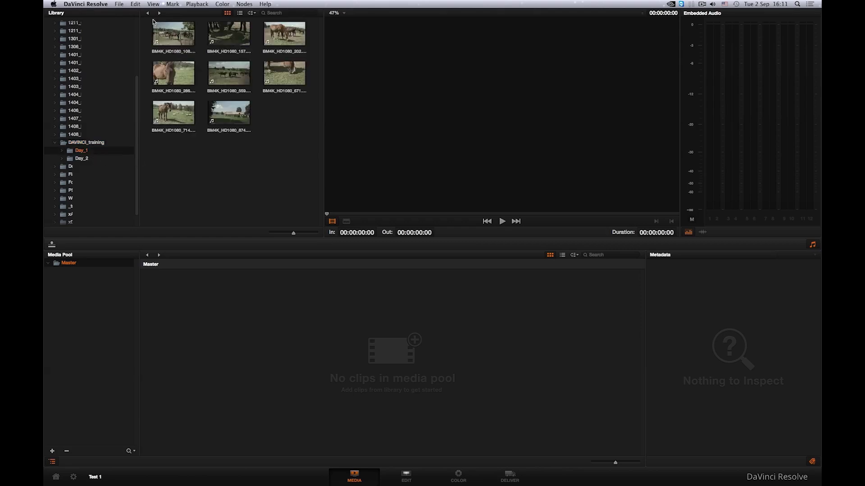
click(147, 13)
click(235, 41)
double_click(235, 41)
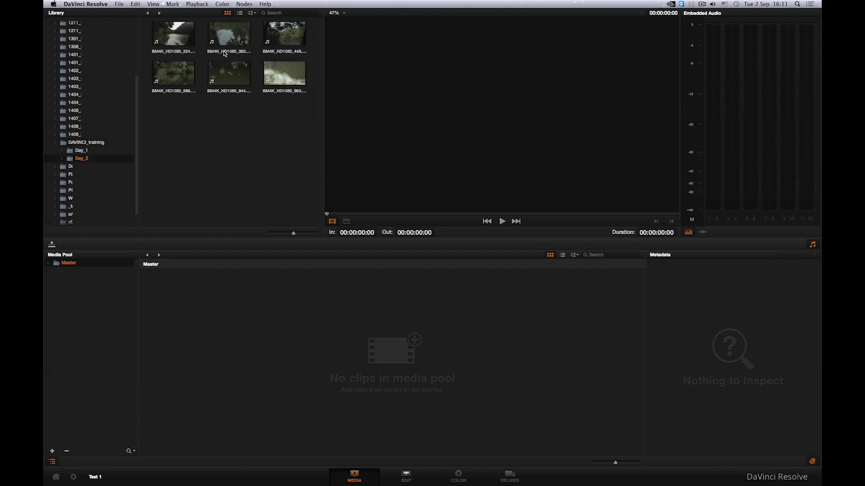
click(147, 13)
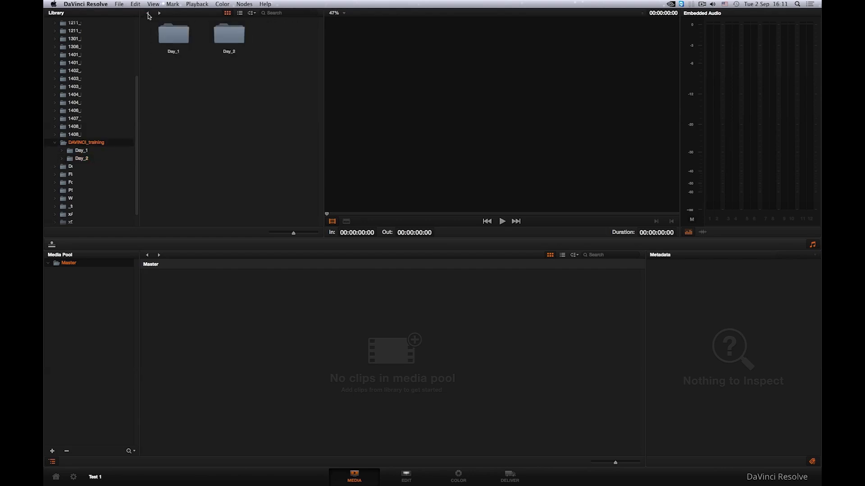
Tour the Edit, Color and Deliver pages, then reopen Day_1 on the Media page with larger thumbnails.
click(388, 481)
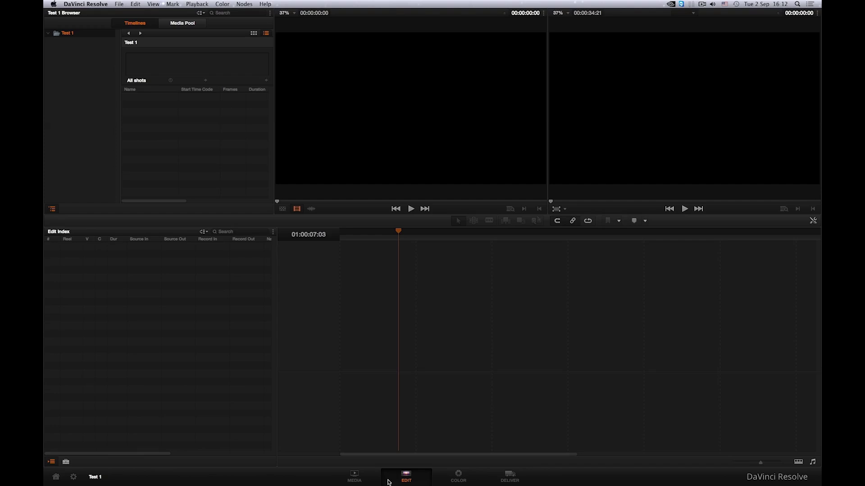
click(443, 481)
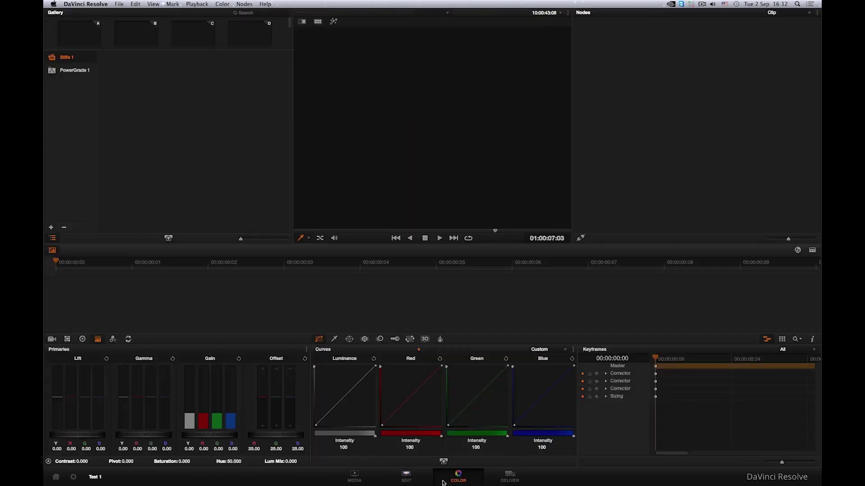
click(489, 482)
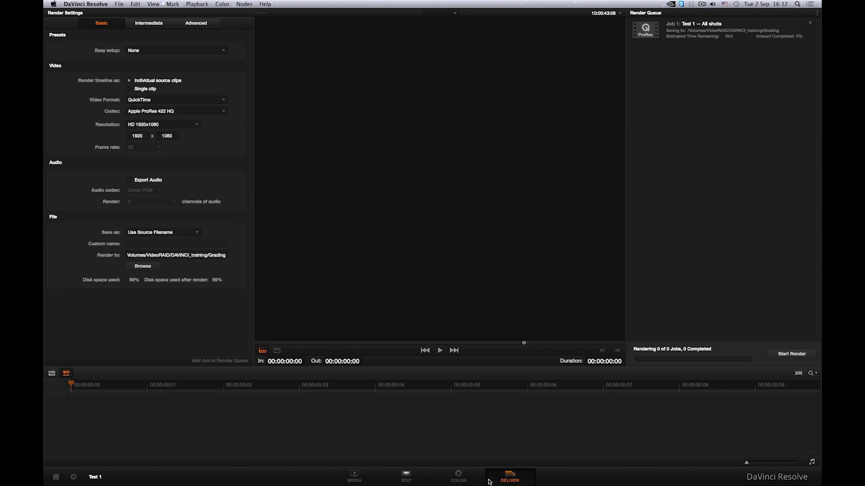
click(377, 482)
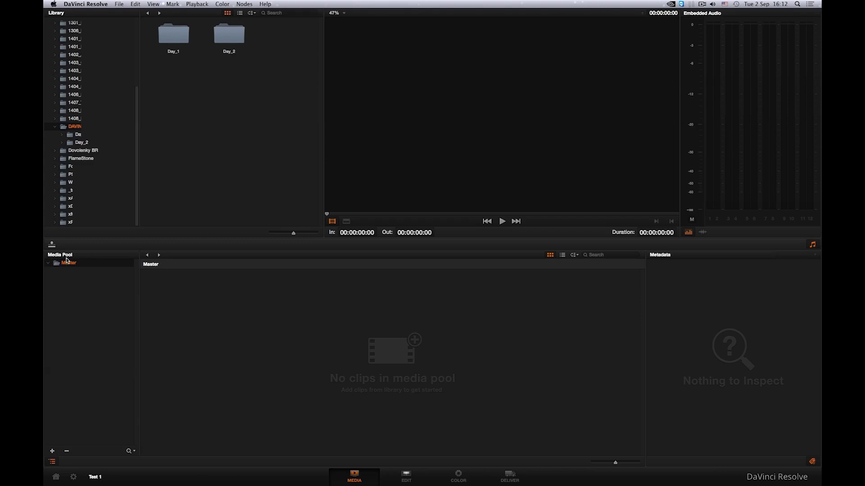
double_click(172, 39)
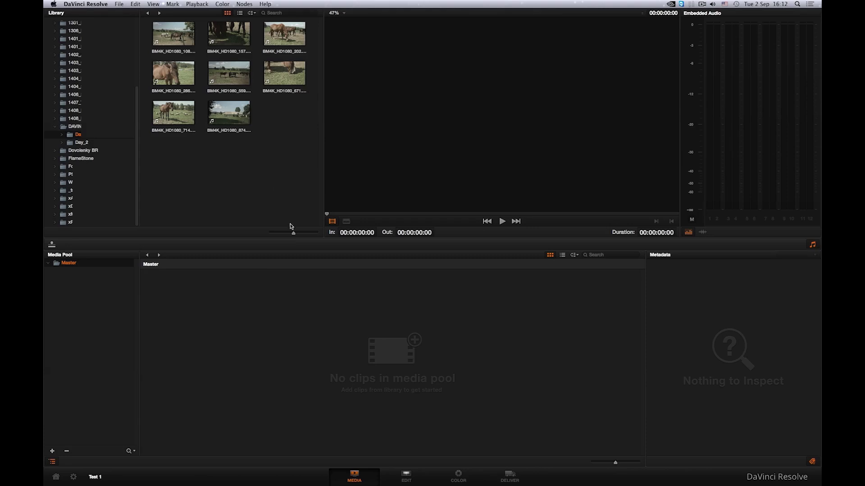
mouse_move(293, 233)
mouse_down()
mouse_move(311, 234)
mouse_move(302, 235)
mouse_up()
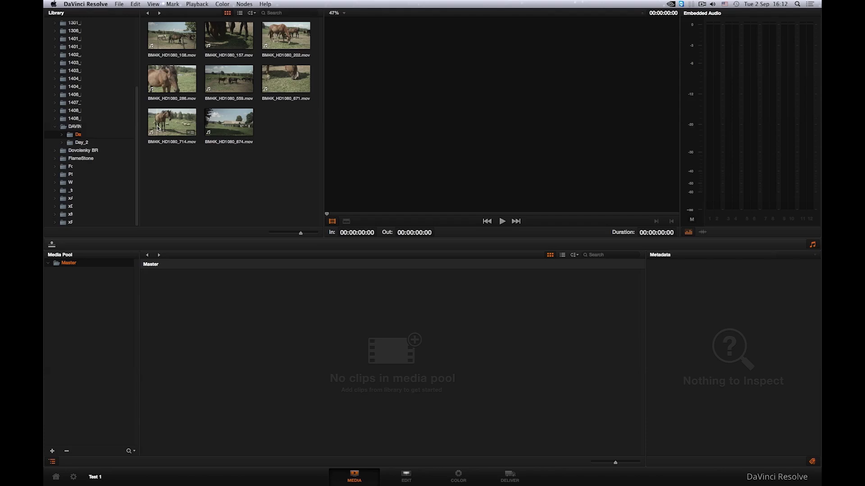
Show the Day_1 clips in list view, widening the panel to reveal metadata columns, then restoring it.
click(239, 15)
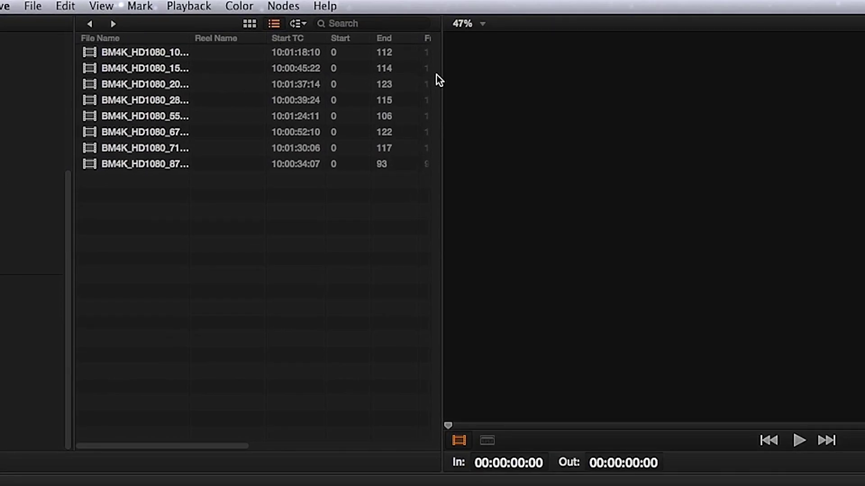
drag(439, 77, 813, 87)
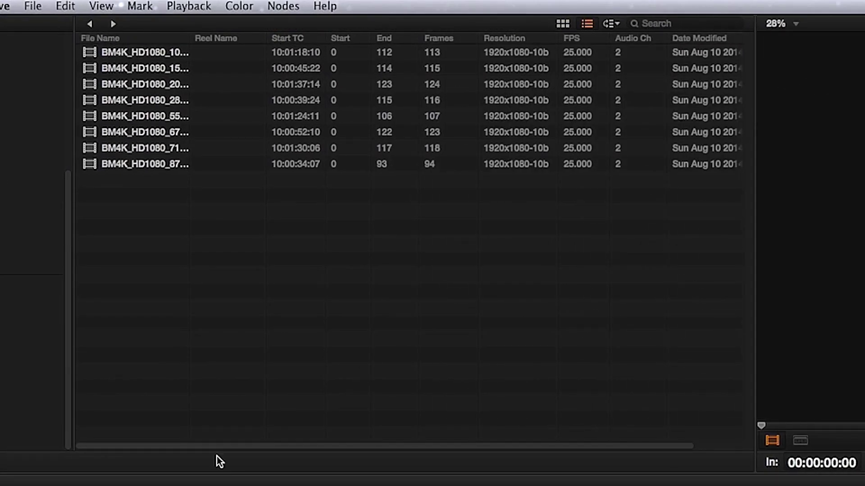
drag(216, 447, 176, 448)
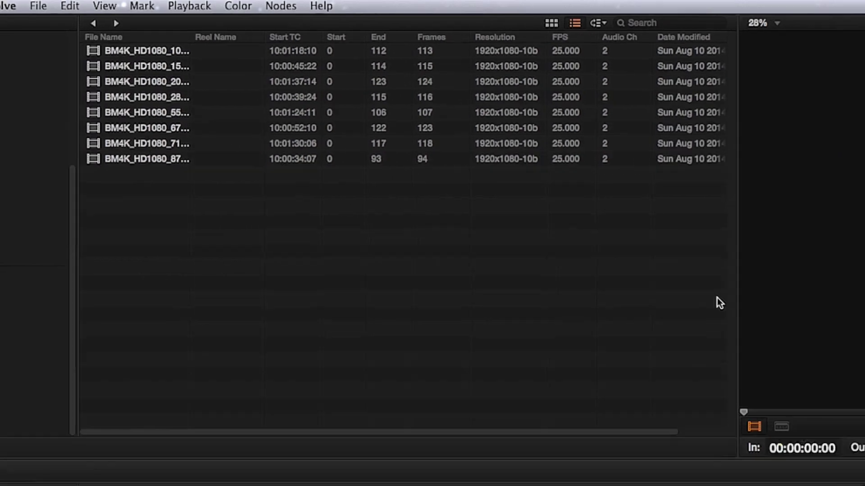
drag(527, 172, 336, 152)
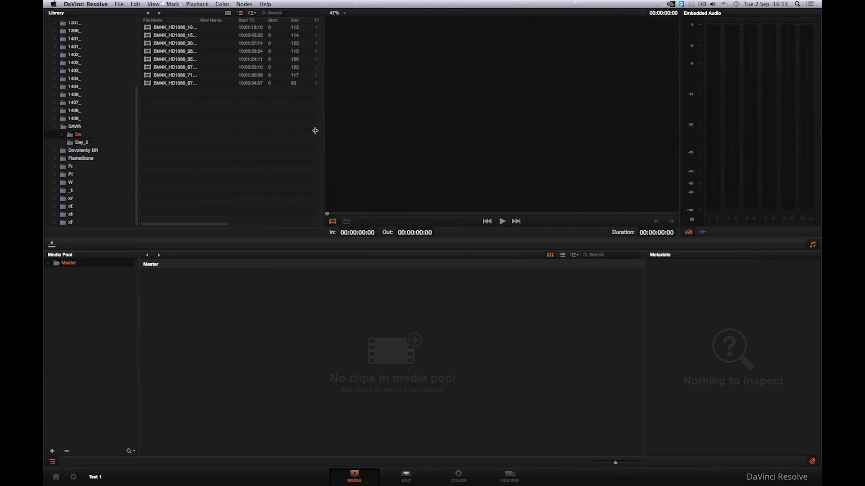
Drag all eight Day_1 clips from grid view into the media pool, then delete them.
click(228, 13)
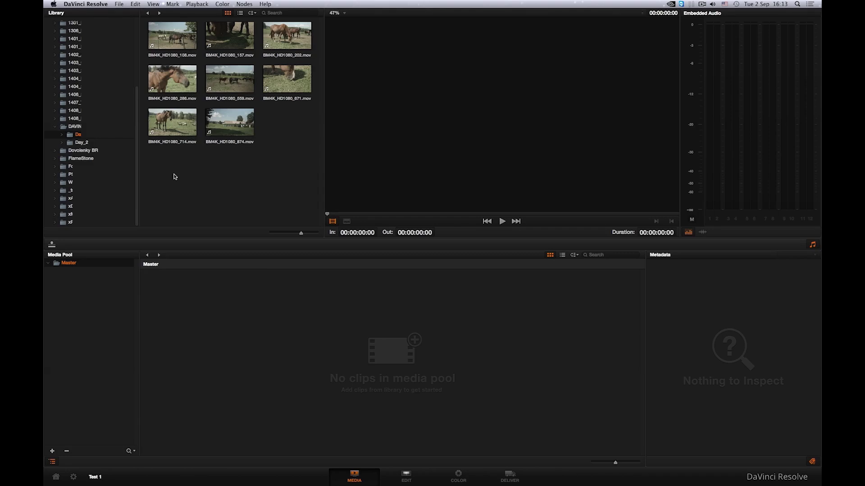
drag(167, 179, 311, 22)
drag(177, 53, 196, 312)
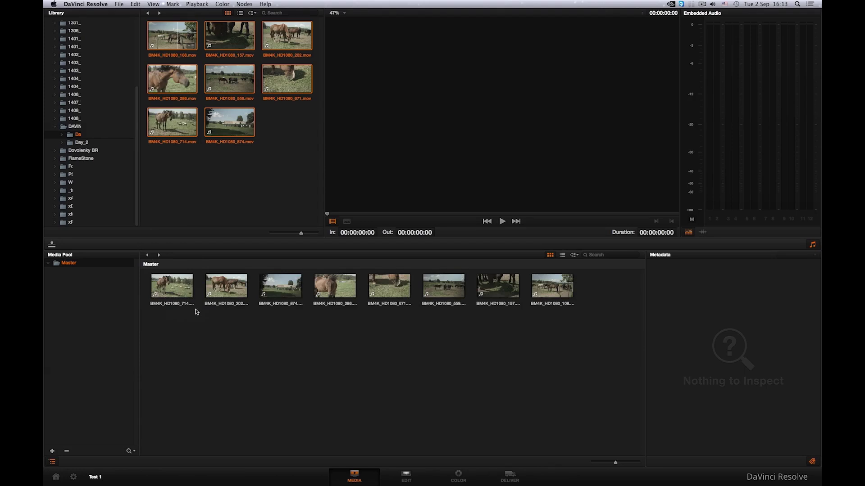
drag(172, 363, 556, 292)
key(Delete)
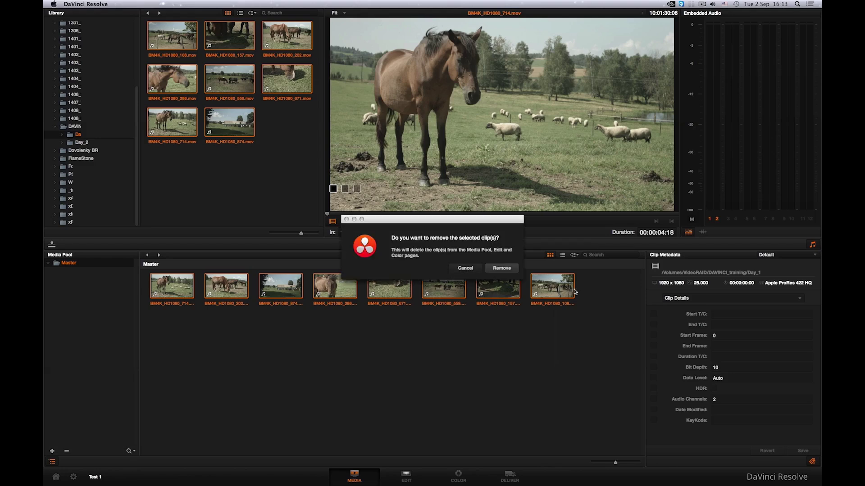
click(507, 268)
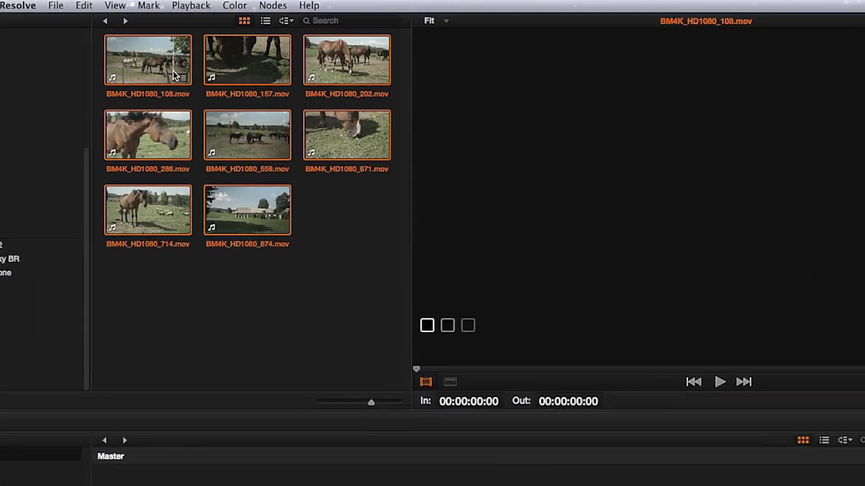
Re-add the clips with Add into Media Pool, then take them out with Remove Selected Clips.
right_click(187, 42)
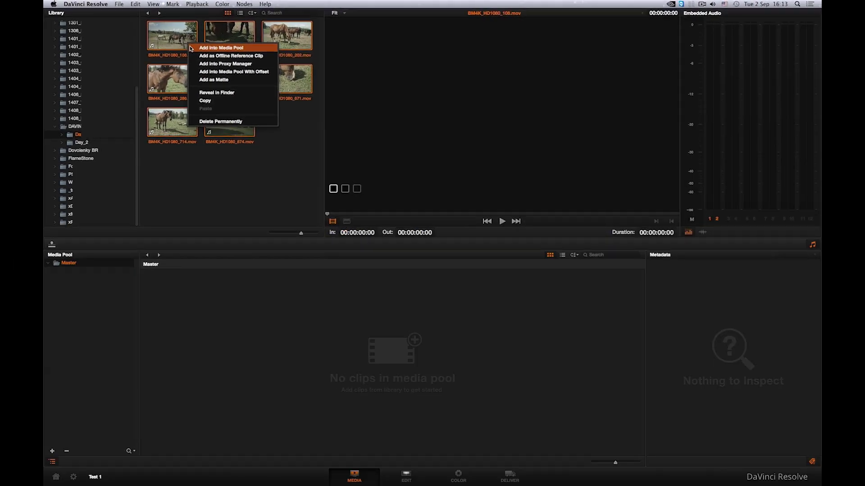
click(215, 48)
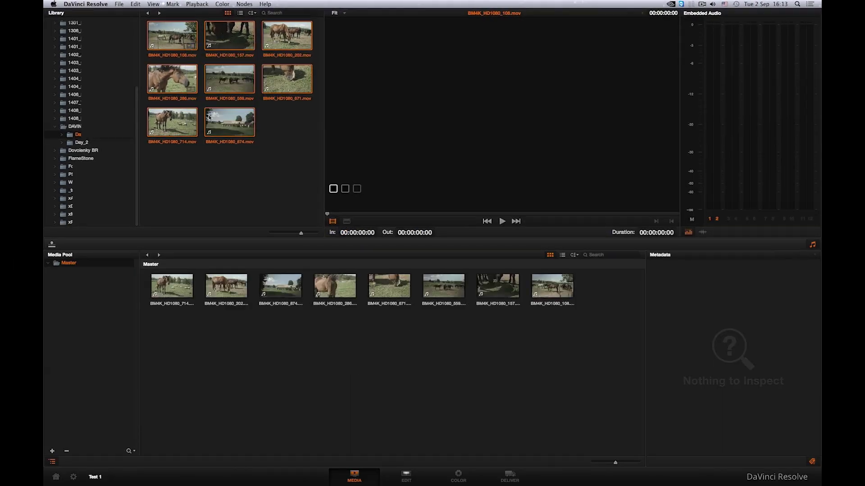
drag(175, 351, 562, 288)
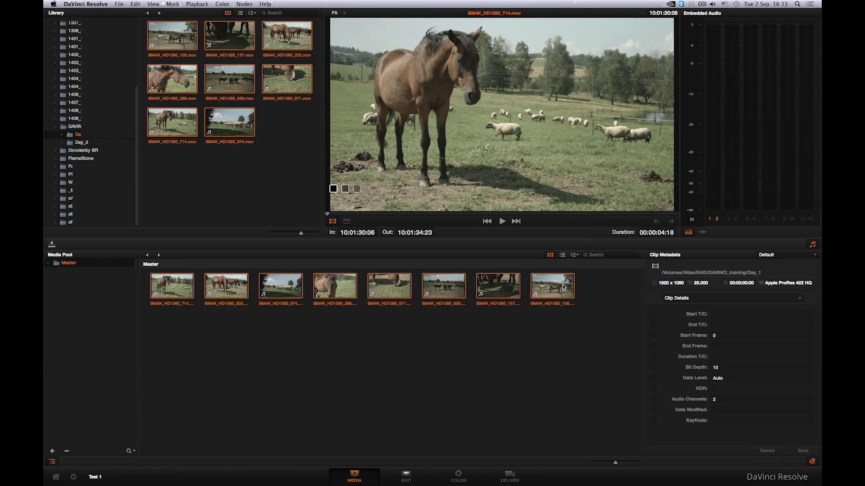
right_click(564, 288)
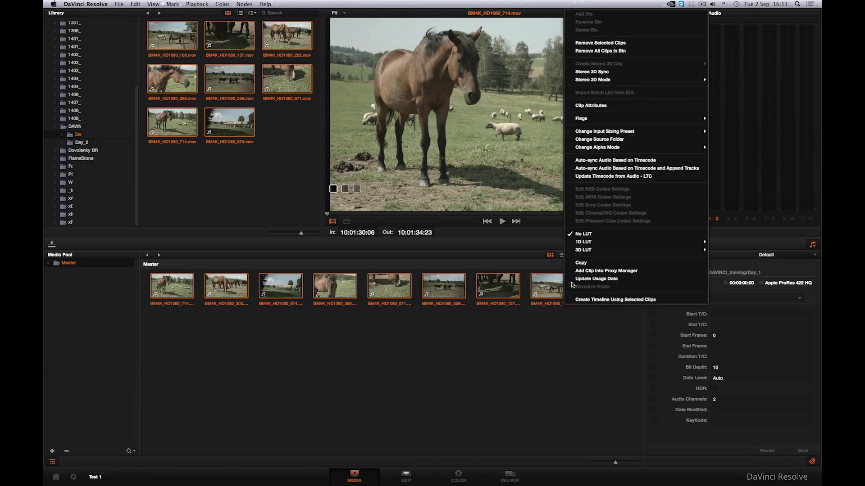
click(591, 43)
click(505, 271)
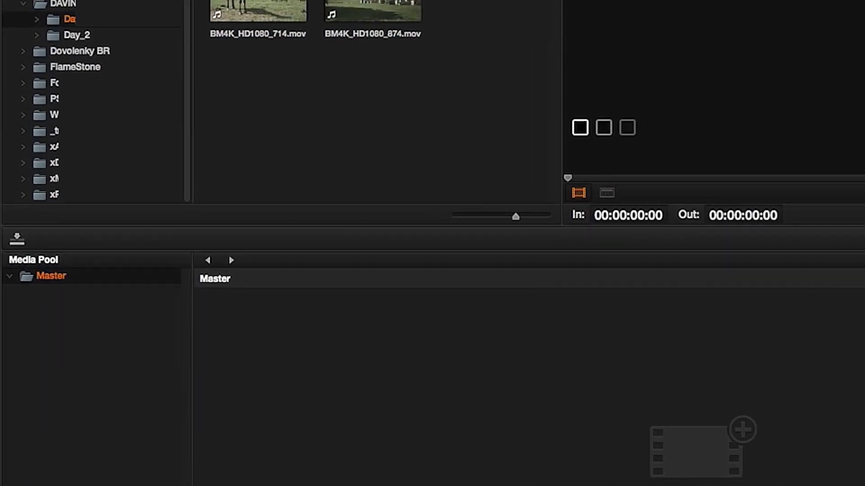
Create two new media pool bins named Day_1 and Day_2.
key(super+shift+n)
text(Day)
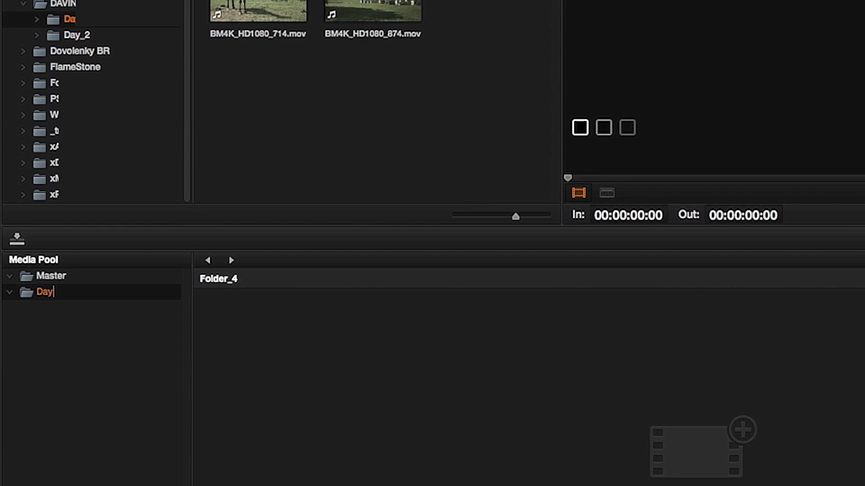
text(_1)
key(Return)
right_click(53, 442)
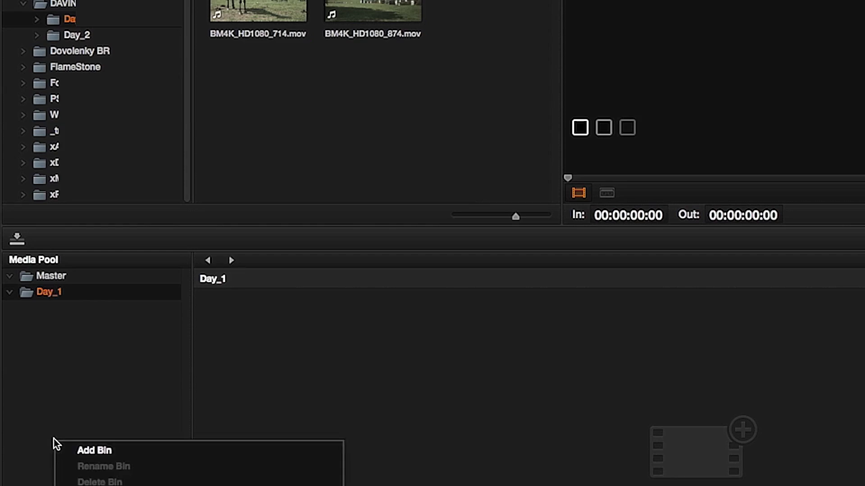
click(64, 447)
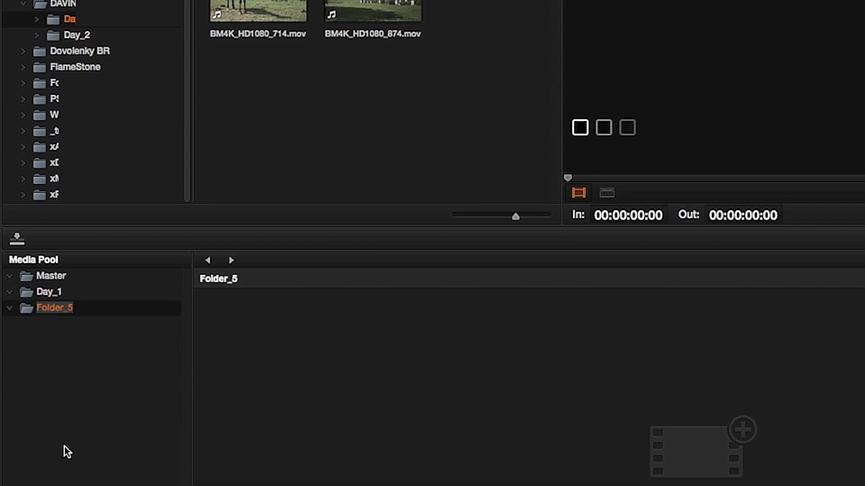
text(Day_)
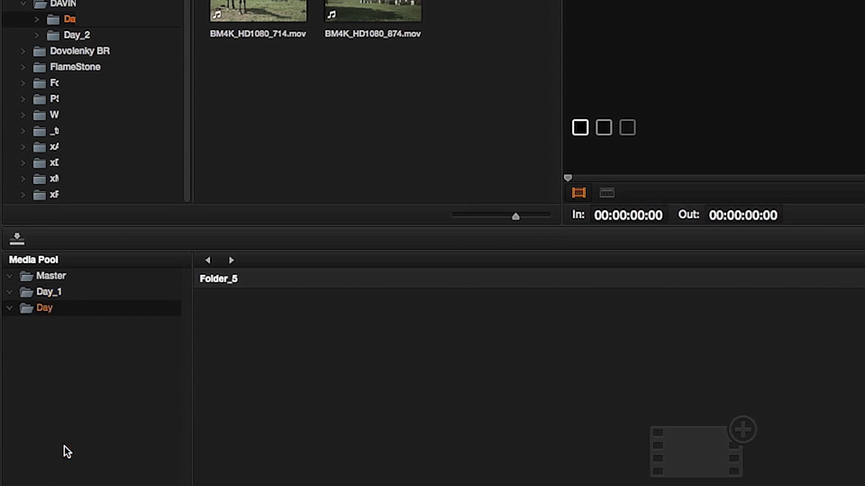
text(2)
key(Return)
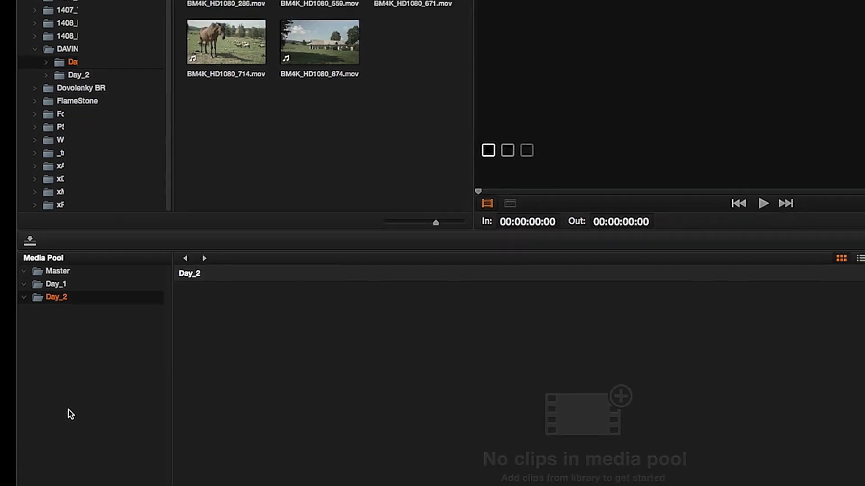
Put the eight Day_1 clips into the Day_1 bin and select the six Day_2 library clips.
click(48, 292)
drag(187, 152, 367, 1)
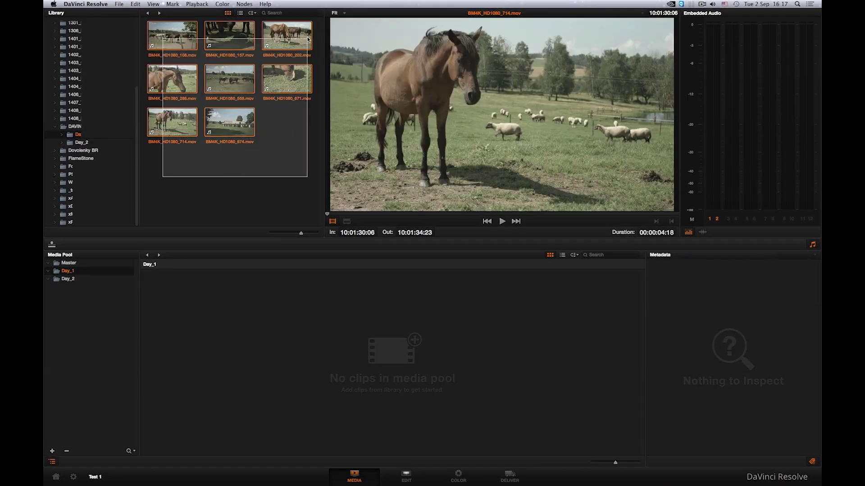
drag(182, 48, 190, 300)
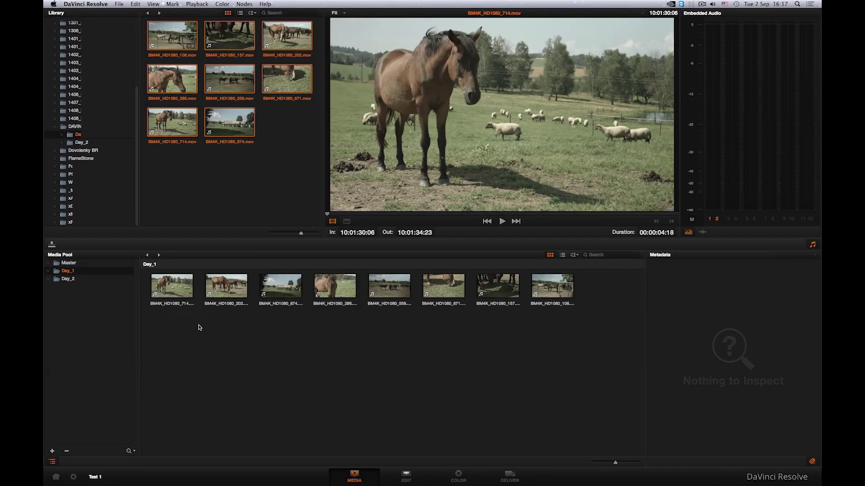
click(70, 279)
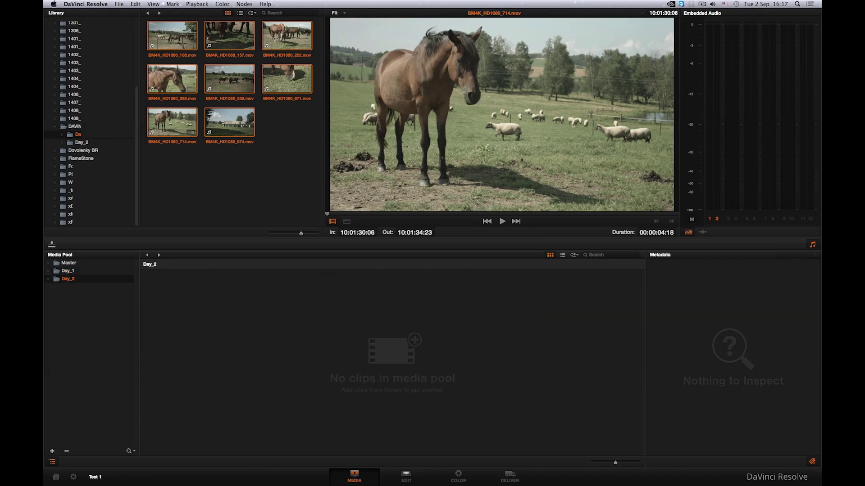
click(82, 142)
drag(158, 140, 275, 37)
drag(178, 39, 184, 231)
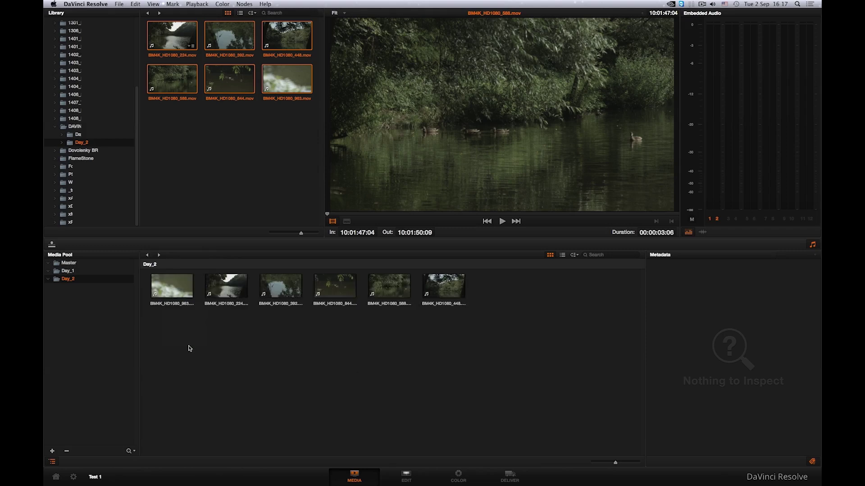
click(62, 272)
click(64, 280)
Delete the Day_1 bin and then the Day_2 bin, confirming each deletion.
click(65, 271)
right_click(66, 272)
click(95, 291)
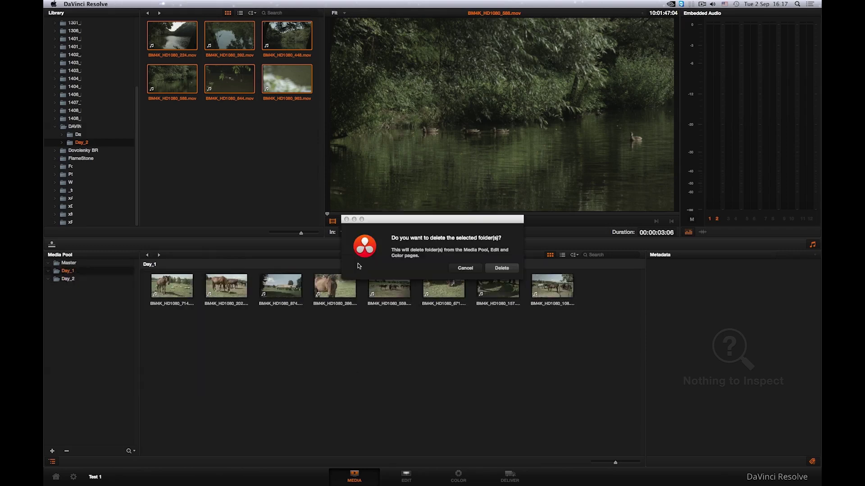
click(499, 269)
click(75, 272)
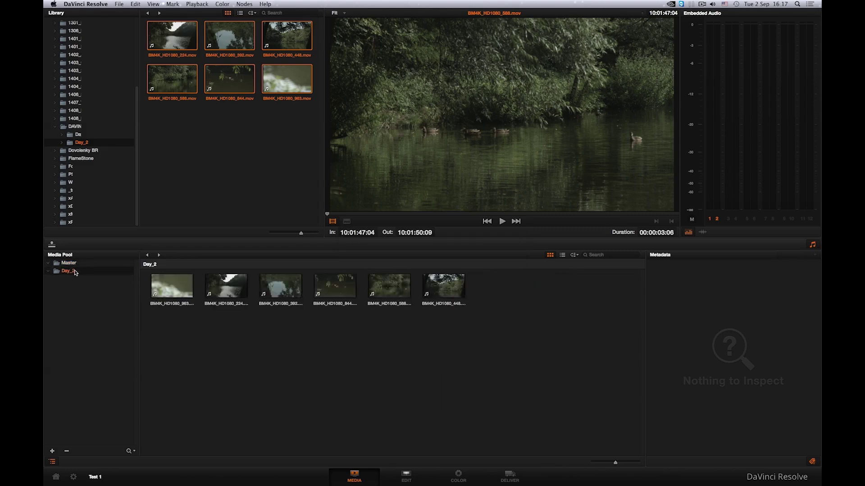
right_click(76, 272)
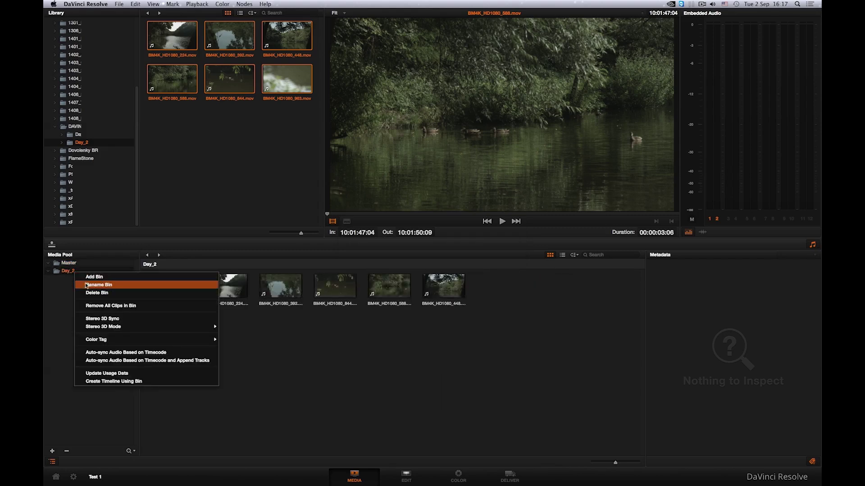
click(89, 293)
click(500, 270)
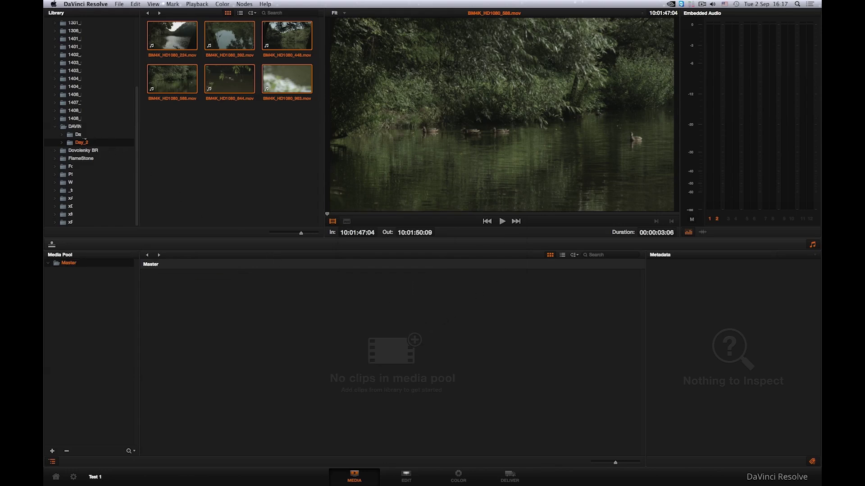
Add DAVIN's Day_1 and Day_2 folders as bins, check both, and load the first horse clip.
click(74, 127)
drag(165, 83, 251, 39)
right_click(221, 39)
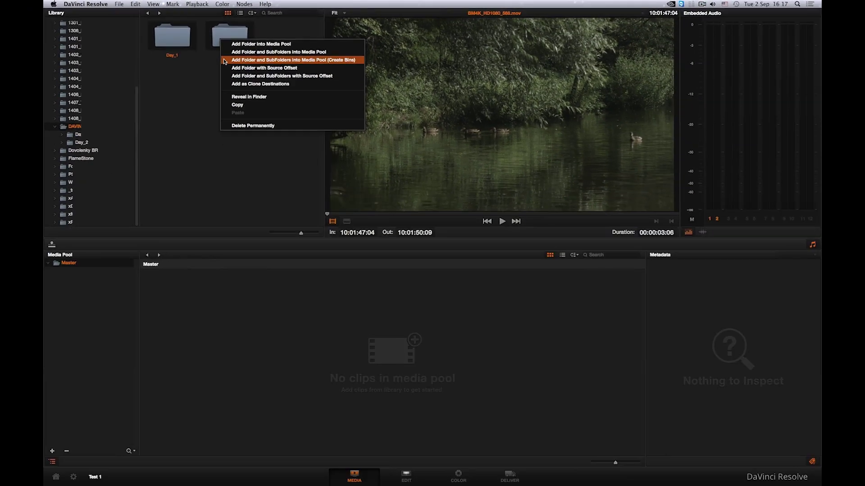
click(224, 59)
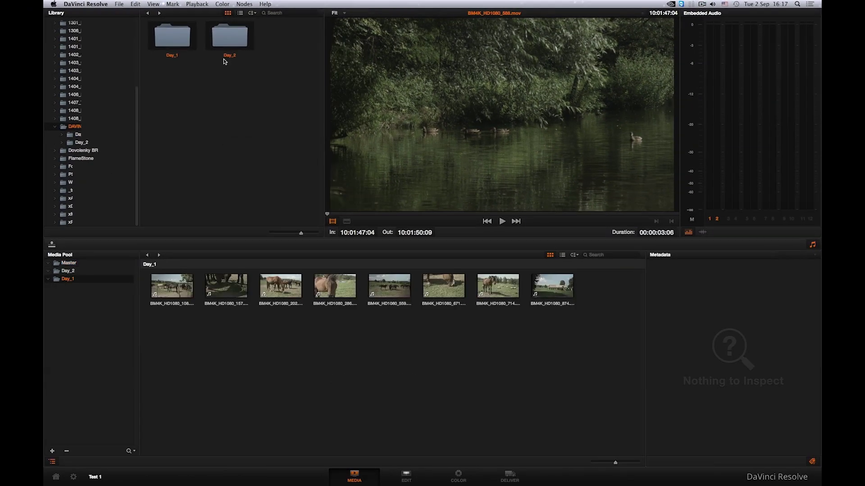
click(72, 271)
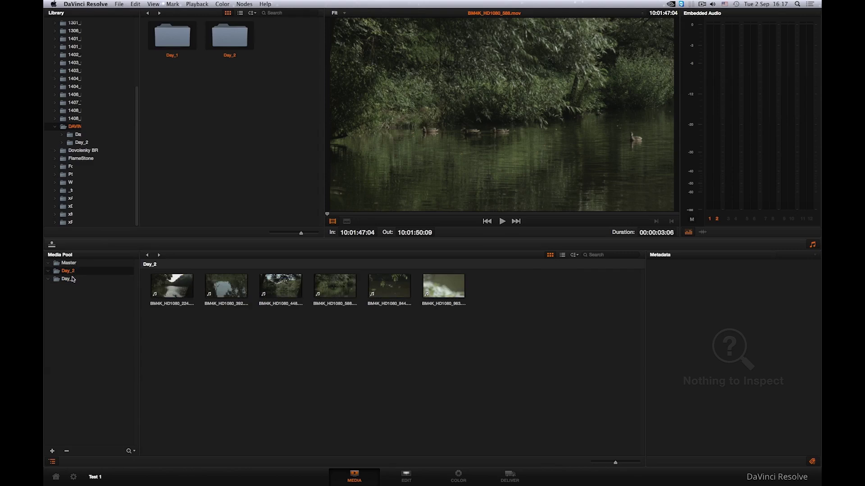
click(73, 280)
click(172, 288)
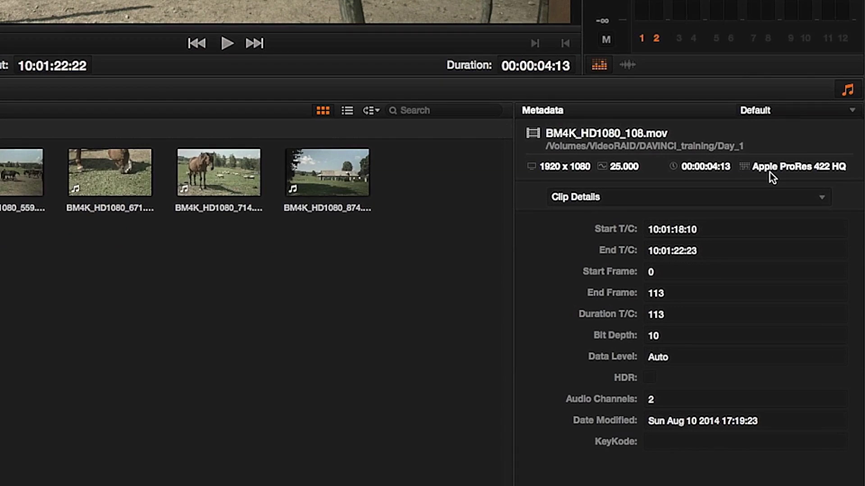
Switch the Metadata panel to Shot & Scene and play the horse clip 108.
click(744, 201)
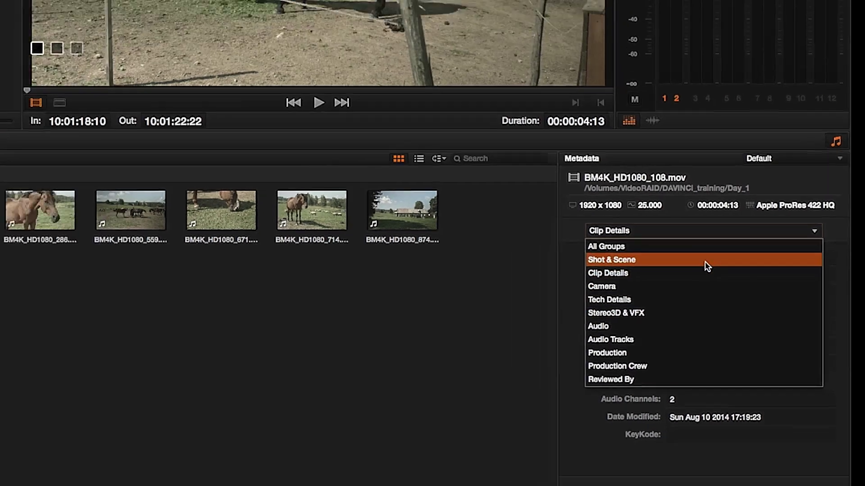
click(691, 232)
click(504, 221)
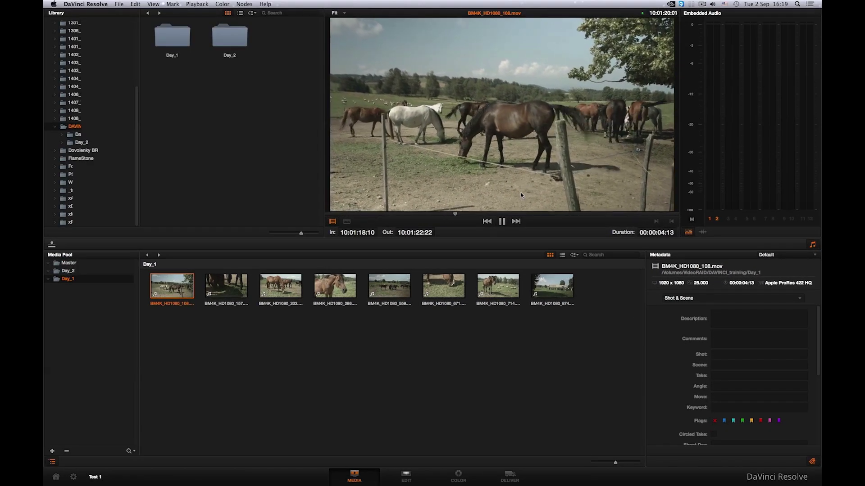
click(503, 221)
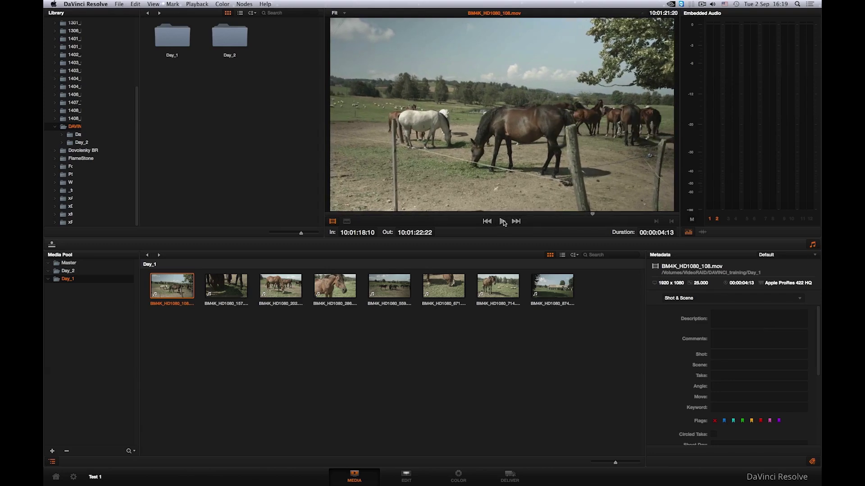
Open the Day_2 library folder and play duck clip 844 in the viewer.
double_click(239, 50)
click(231, 85)
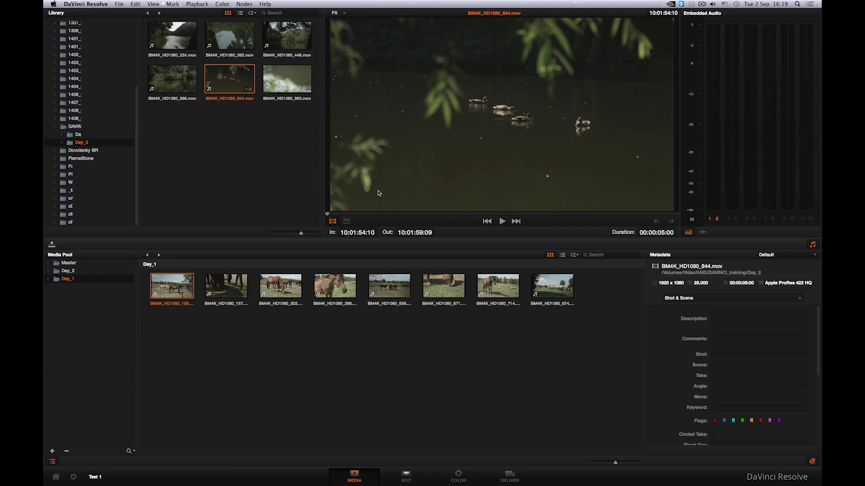
click(502, 222)
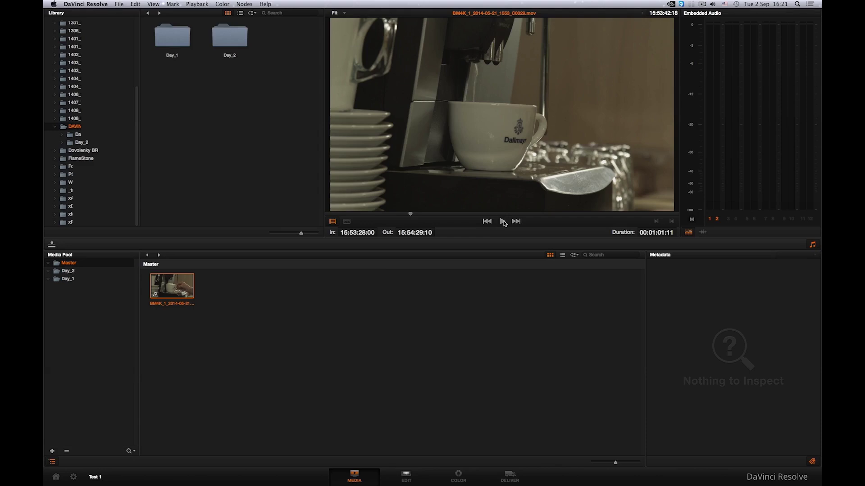
click(503, 221)
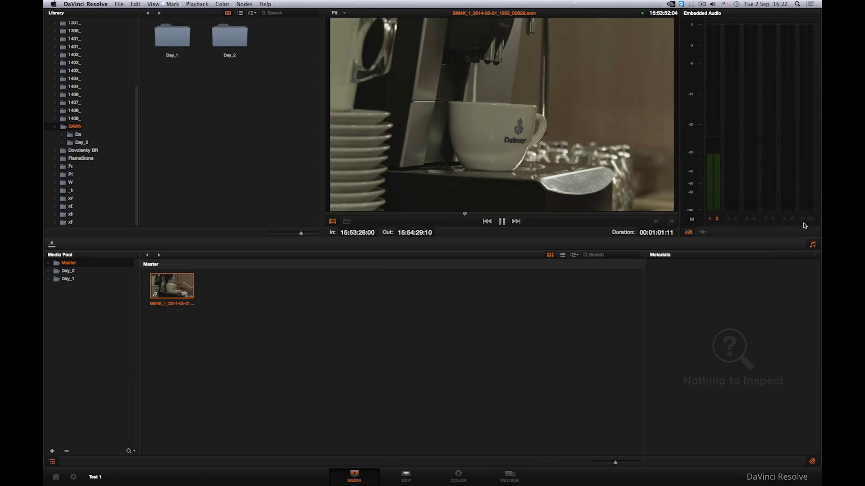
click(502, 222)
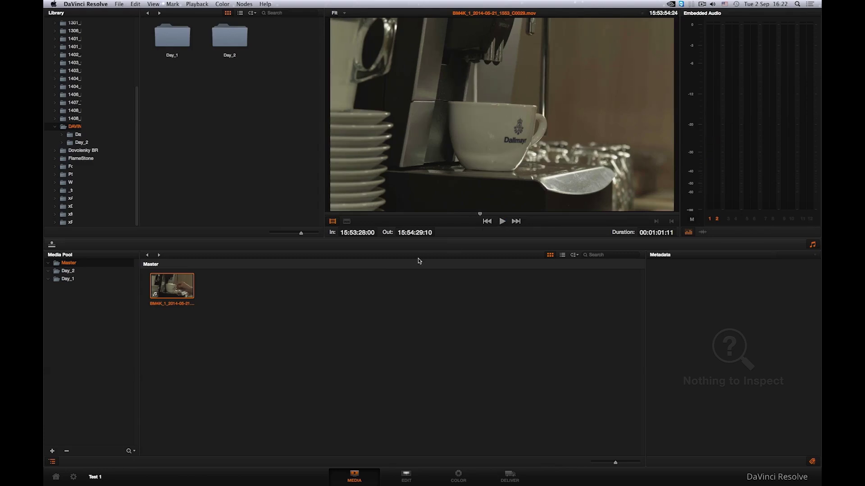
Set the coffee clip's Video Frame Rate to 25 in Clip Attributes.
right_click(182, 289)
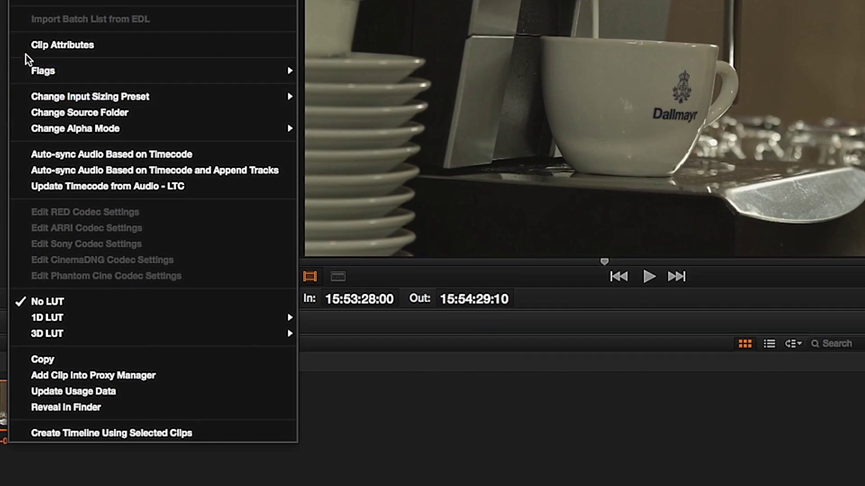
click(28, 50)
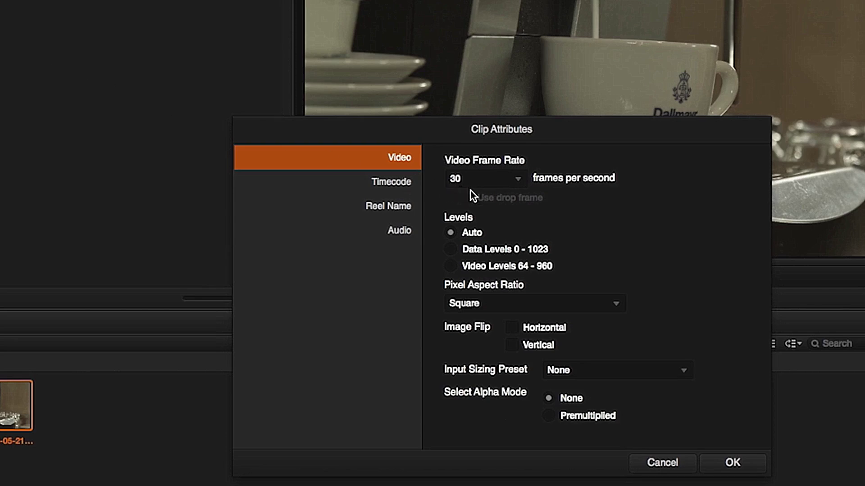
click(516, 181)
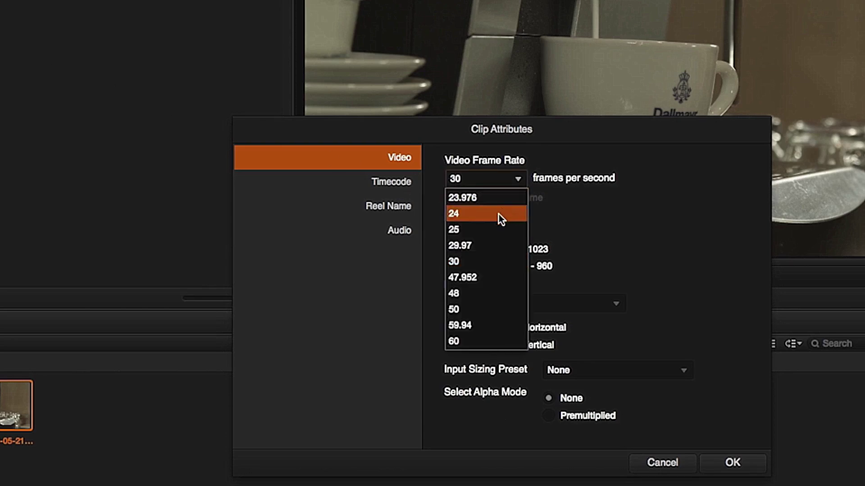
click(497, 228)
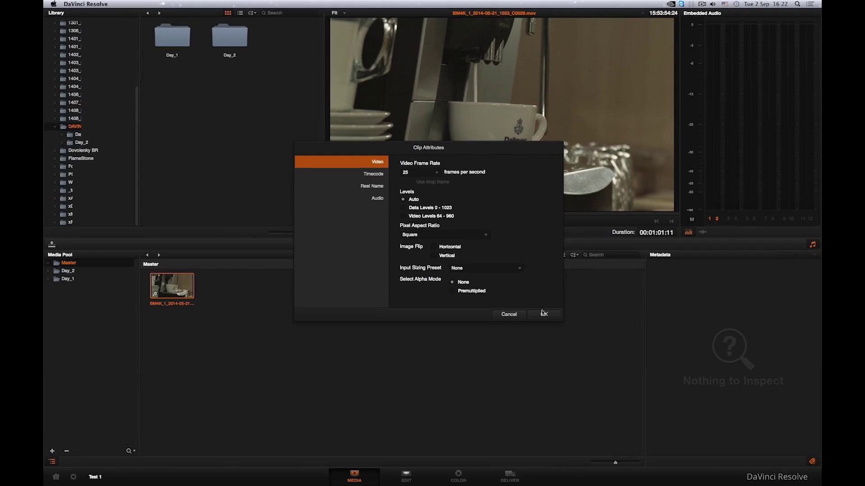
Confirm the 25 fps clip attributes, play back the retimed coffee clip, and go to the Edit page.
click(543, 313)
key(space)
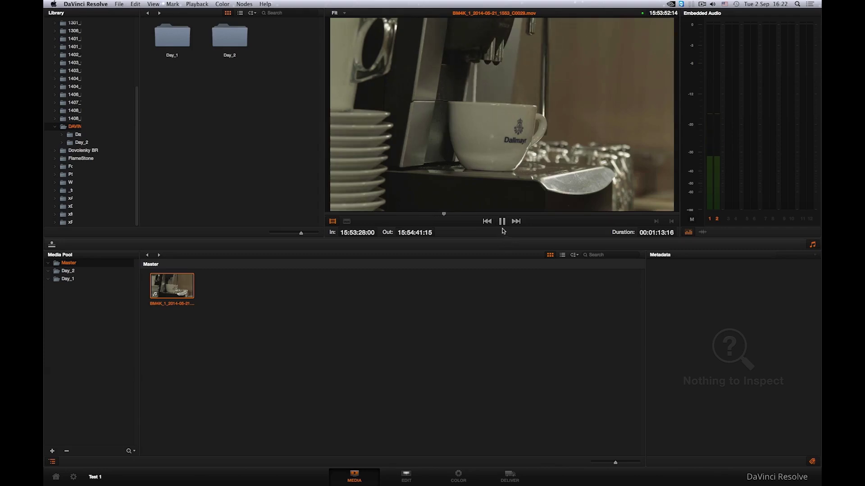
click(502, 223)
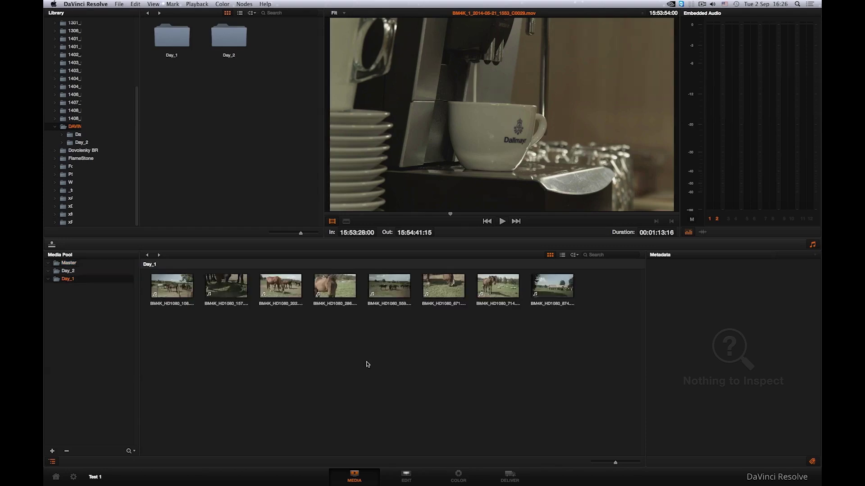
click(394, 484)
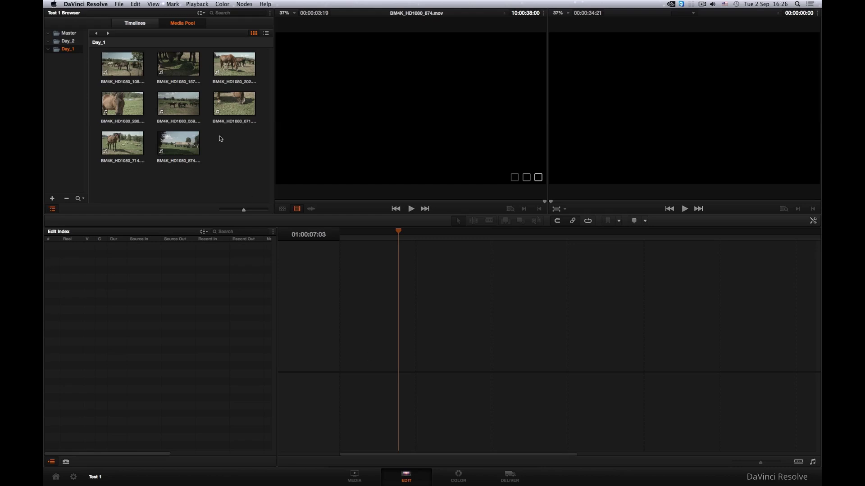
Toggle the Timelines and Media Pool tabs, browse the Effects Library, and load clip BM4K_HD1080_874.mov.
click(141, 25)
click(174, 26)
click(66, 461)
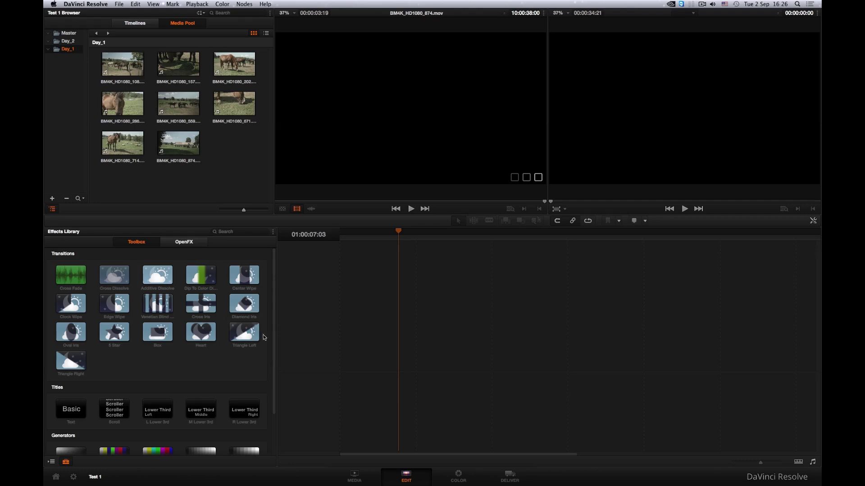
scroll(273, 331, down, 1)
scroll(273, 361, down, 3)
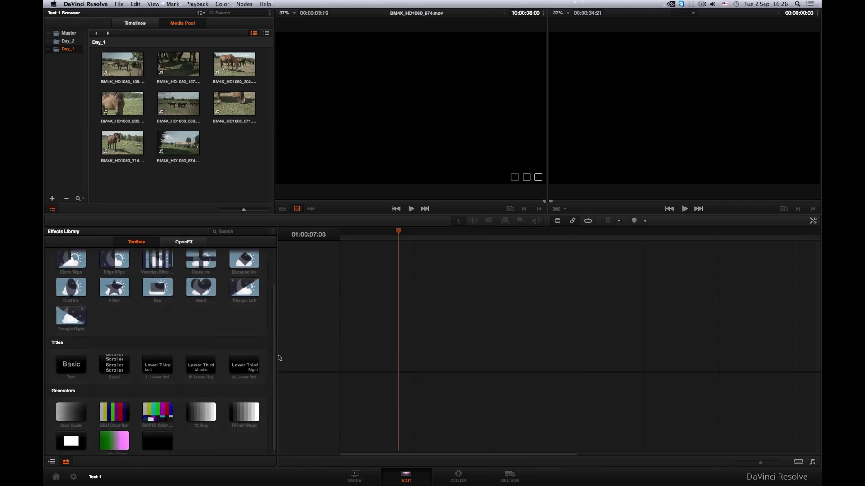
scroll(277, 342, up, 4)
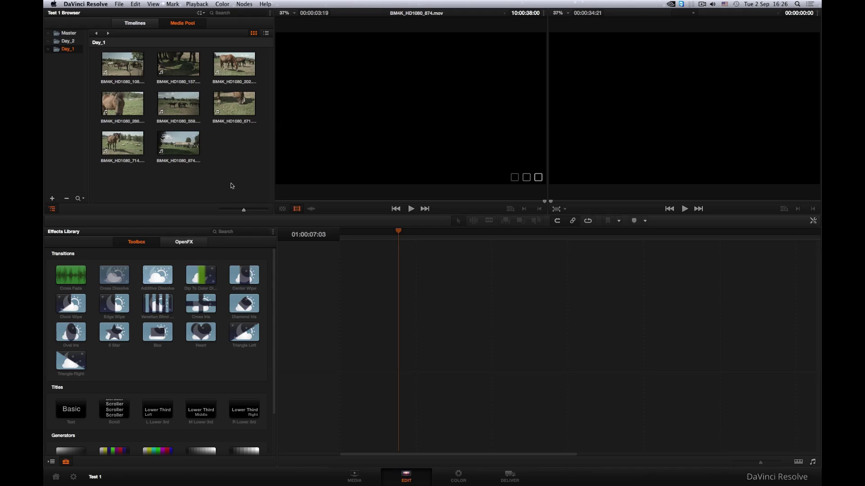
click(173, 144)
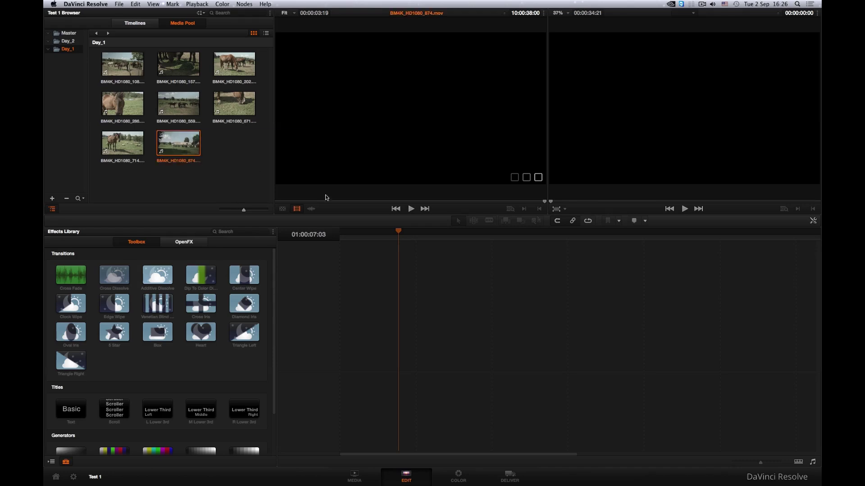
Scrub the 874 clip in the source viewer forward to the farmhouse frame.
drag(289, 201, 352, 204)
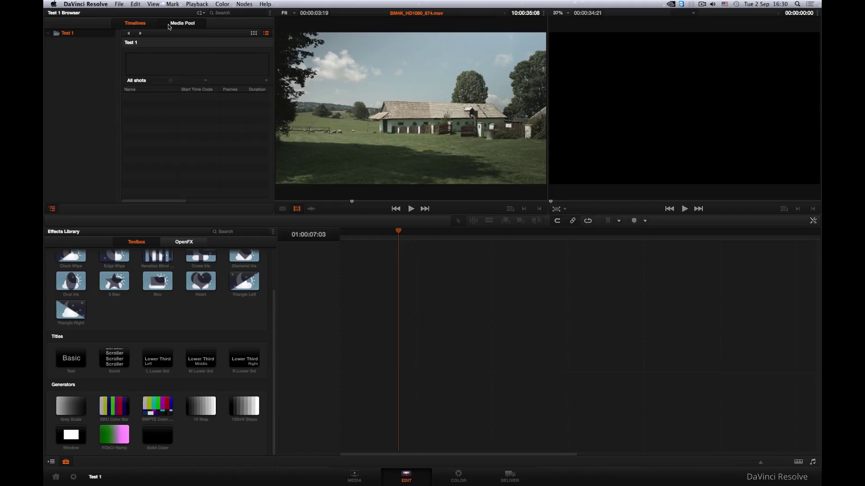
Set up a new timeline named 'First Project' with Empty Timeline unchecked.
click(119, 4)
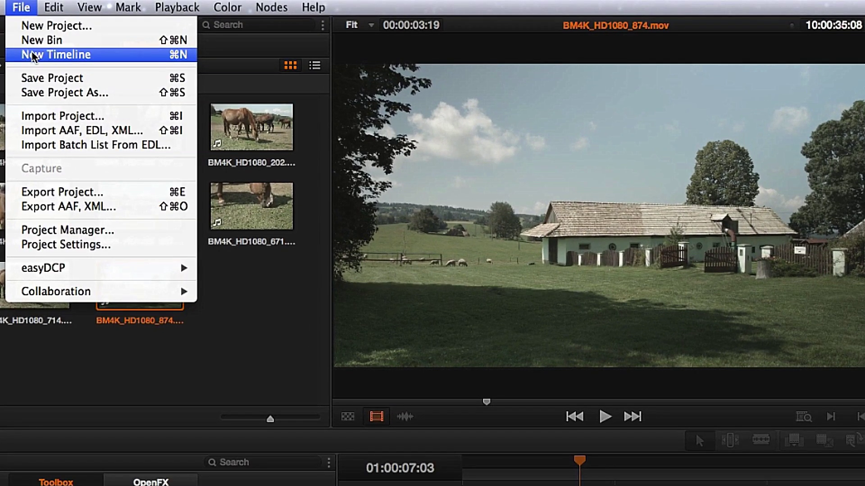
click(33, 56)
click(53, 45)
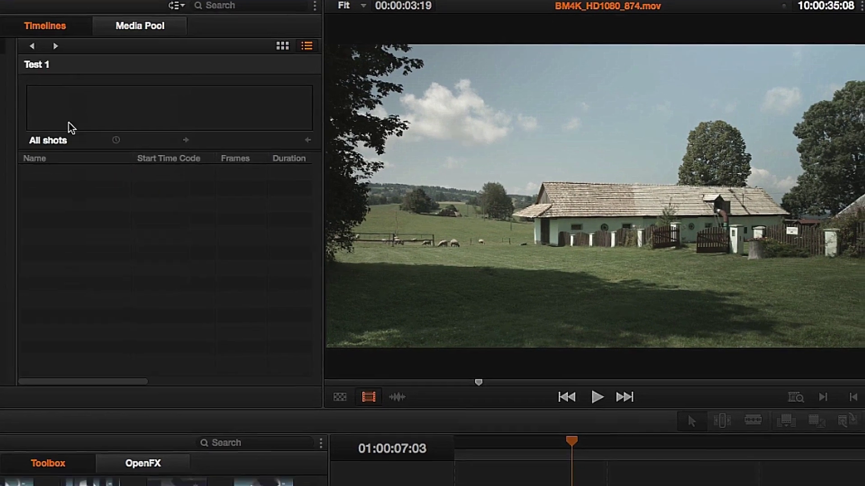
right_click(78, 222)
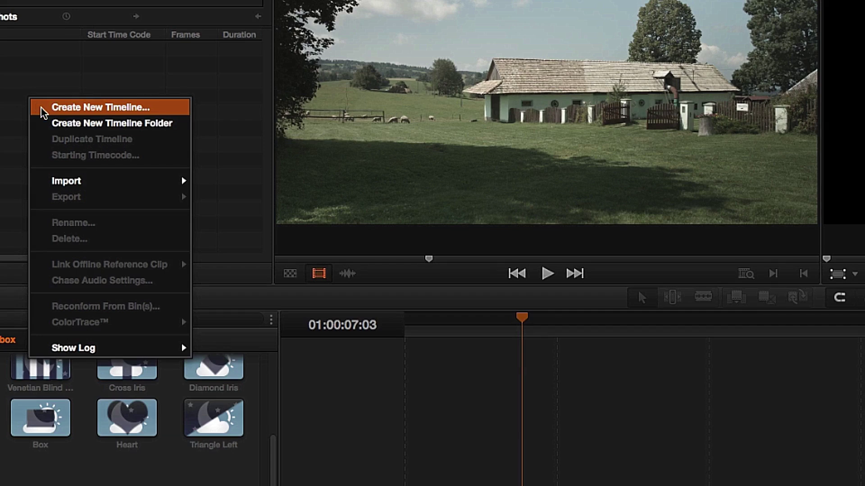
click(44, 108)
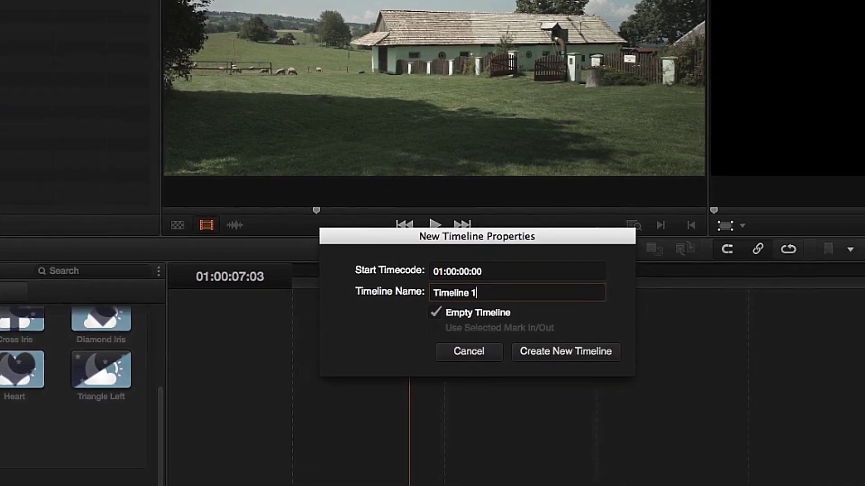
key(BackSpace)
key(BackSpace)
key(BackSpace)
key(BackSpace)
key(BackSpace)
key(BackSpace)
key(BackSpace)
key(BackSpace)
key(BackSpace)
key(BackSpace)
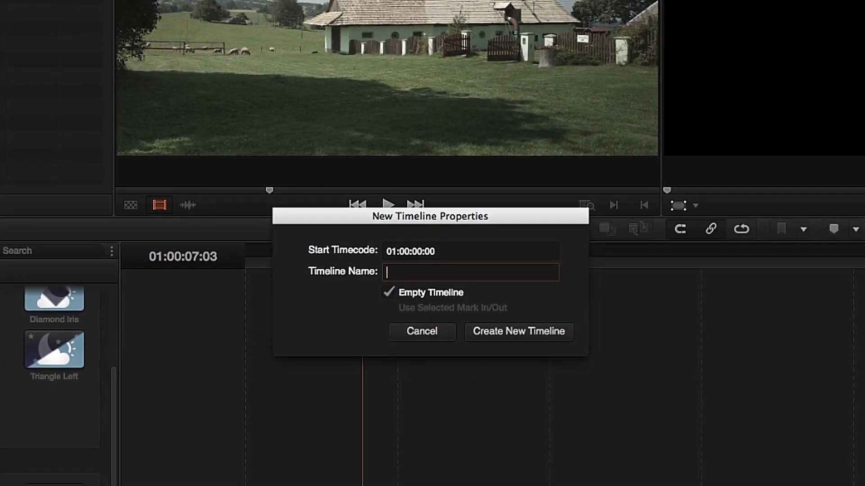
text(First Project)
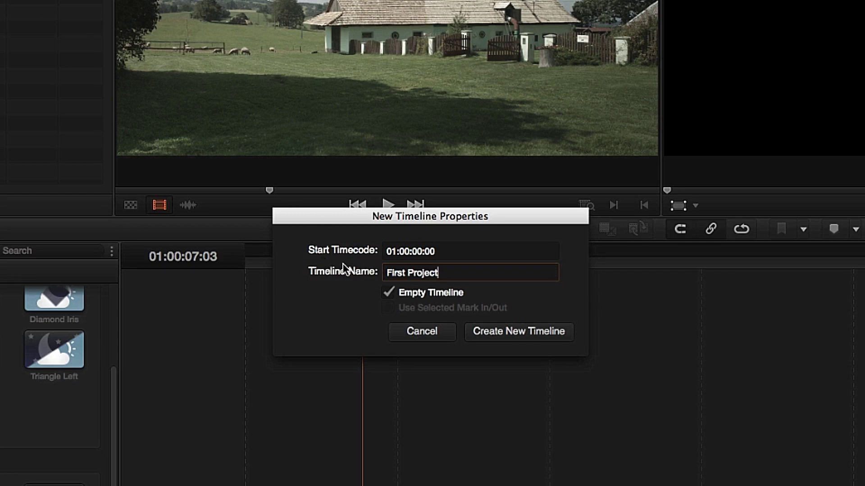
click(389, 295)
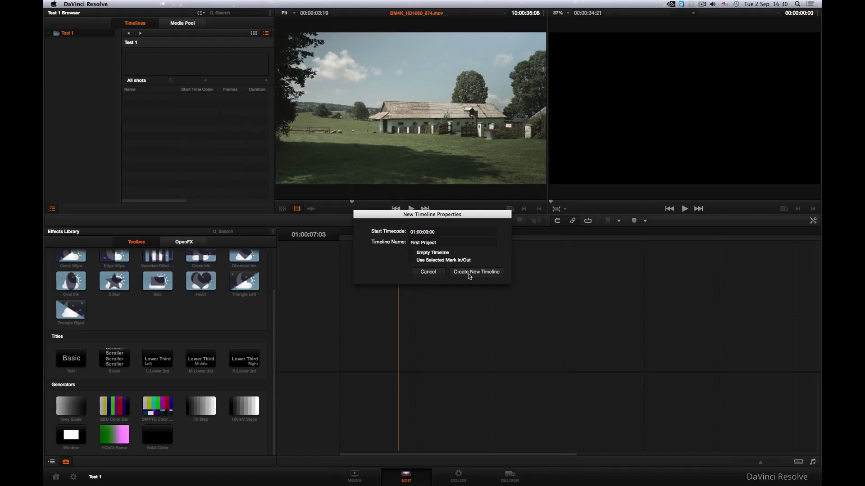
Create the First Project timeline and scroll to its end.
click(469, 274)
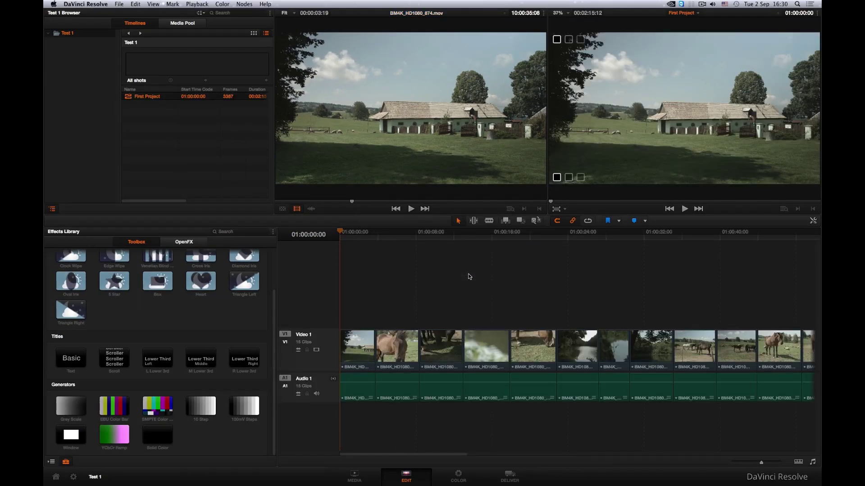
drag(357, 232, 445, 270)
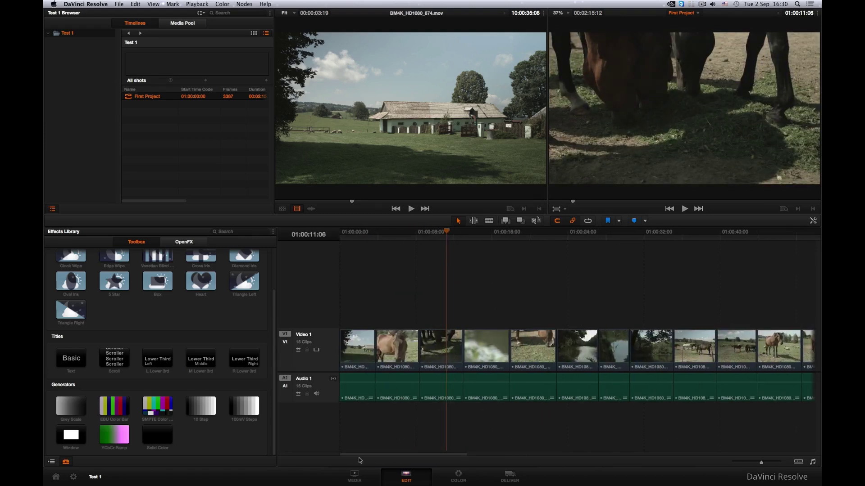
scroll(405, 459, right, 3)
drag(418, 456, 522, 447)
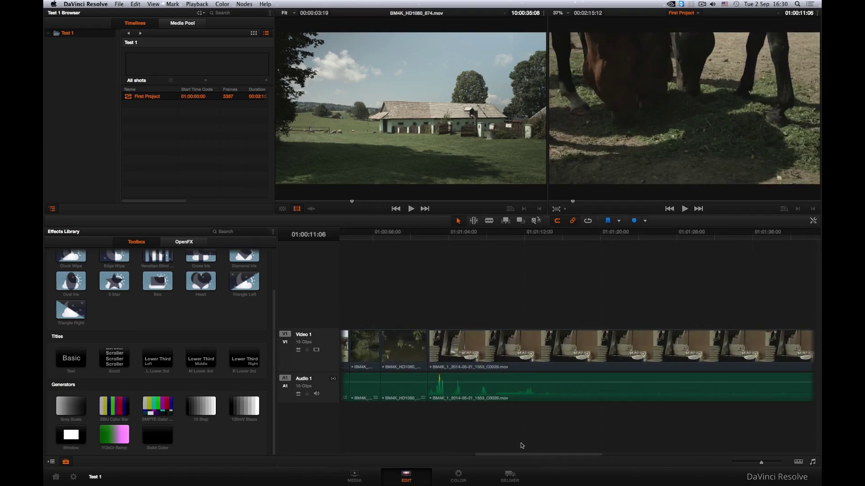
Delete the last clip, then return to the horses shot near 01:00:42.
click(517, 345)
key(Delete)
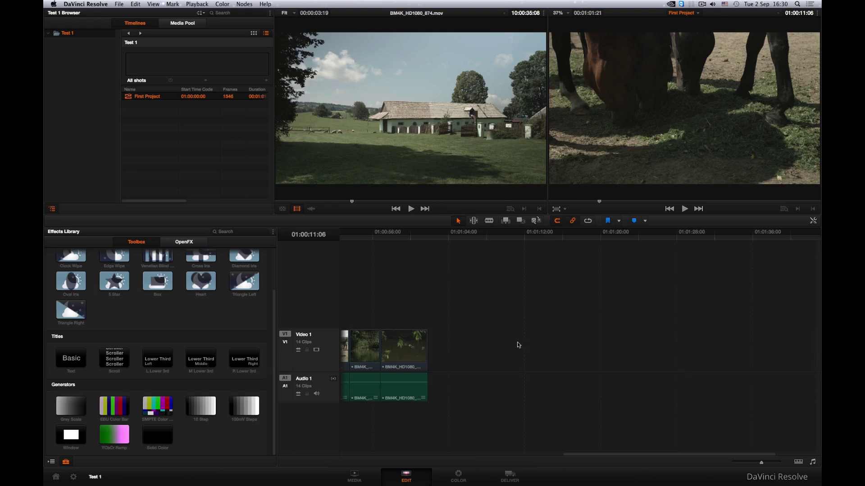
scroll(450, 433, left, 15)
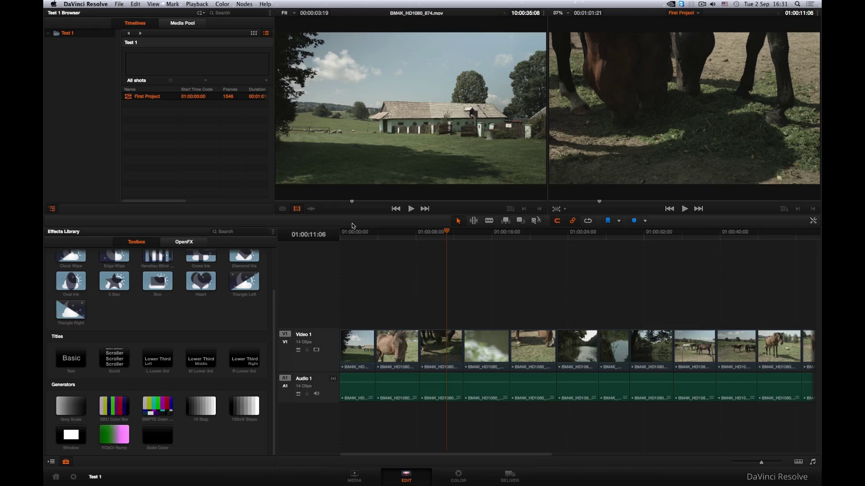
click(733, 201)
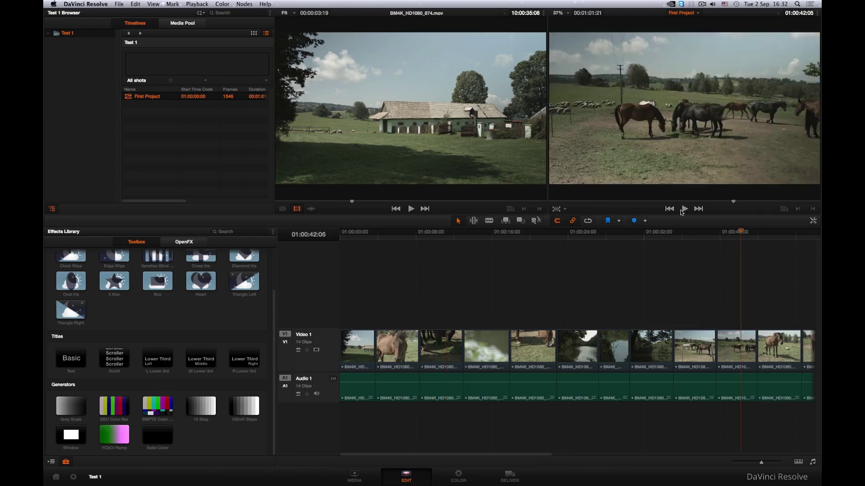
On the Color page, preview clips 03, 02, 12, 13, 10, 08, 06 and 03 in the viewer.
click(461, 475)
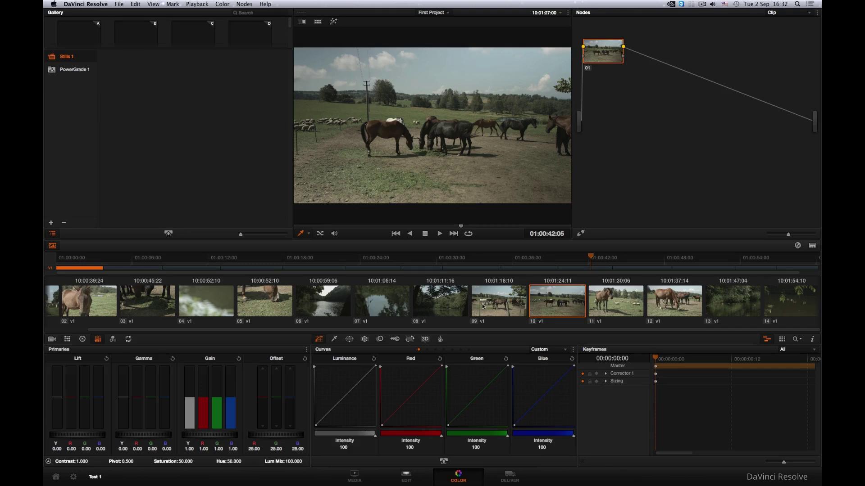
click(159, 307)
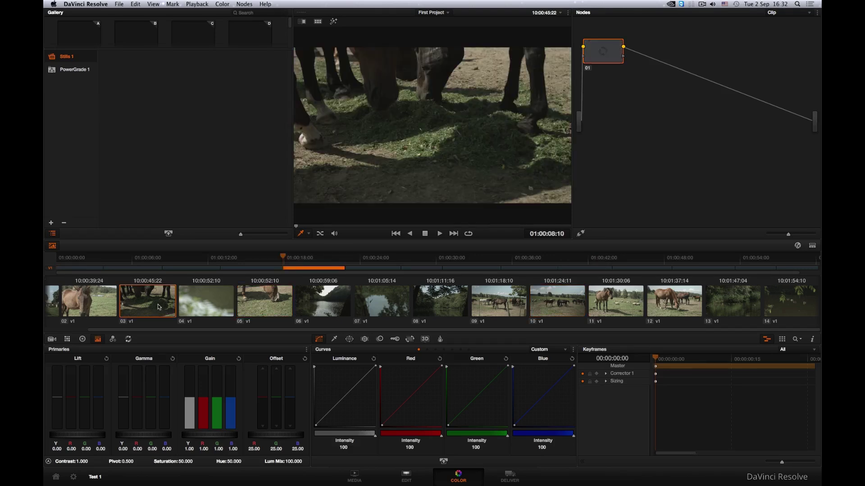
click(97, 307)
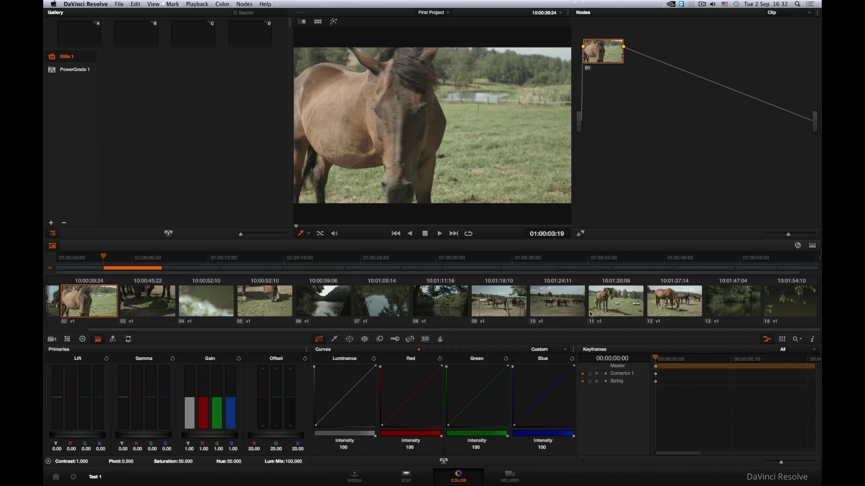
click(672, 300)
click(716, 298)
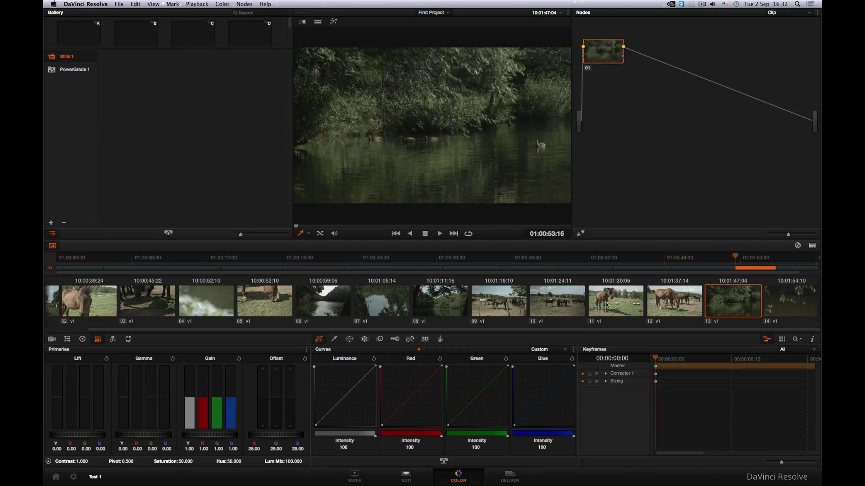
click(558, 307)
click(449, 312)
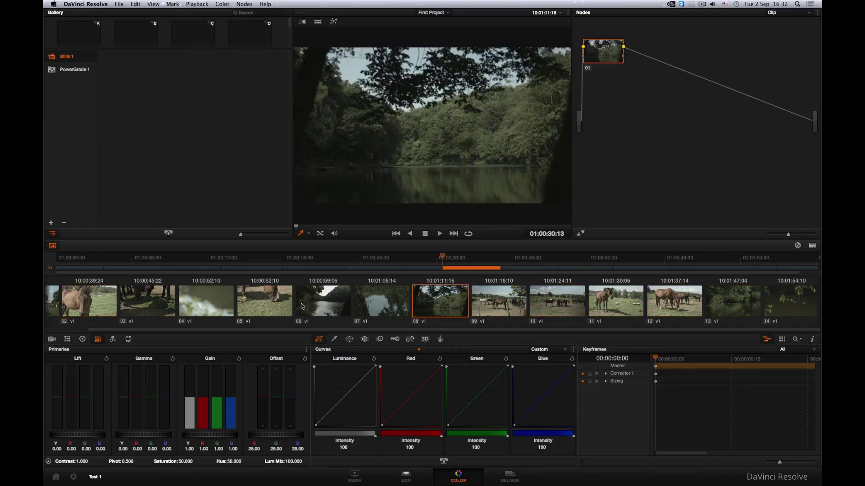
click(315, 306)
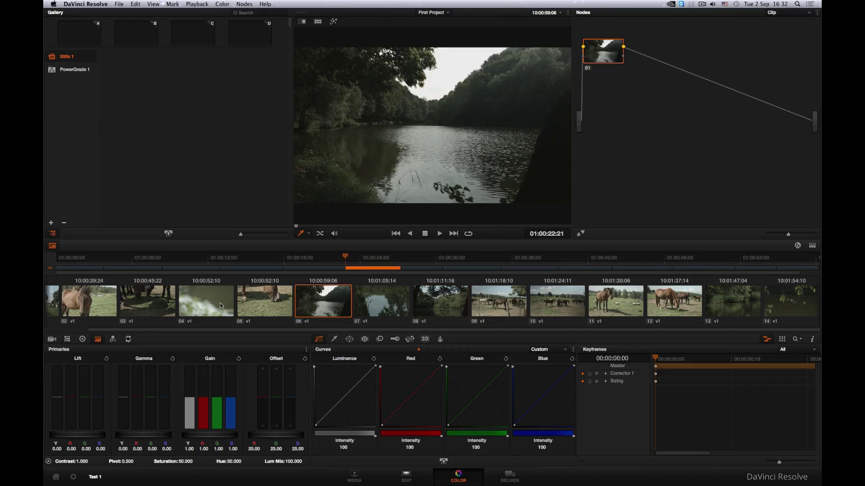
click(157, 306)
click(104, 304)
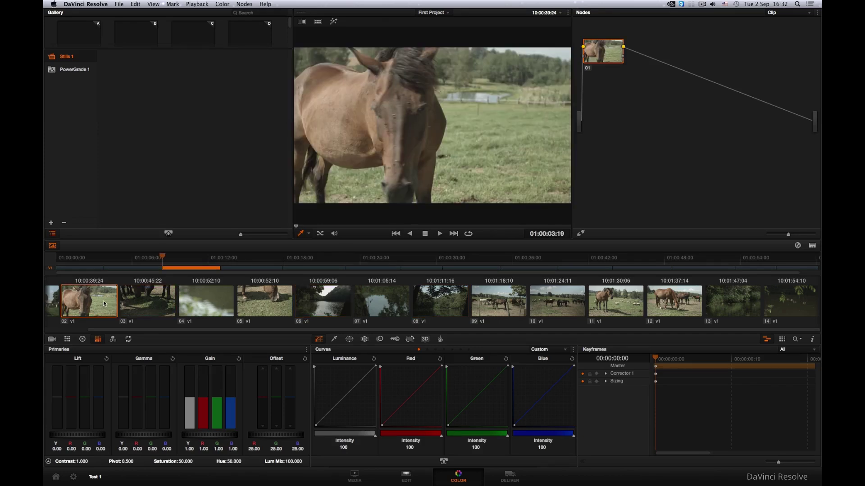
drag(118, 330, 76, 330)
click(75, 310)
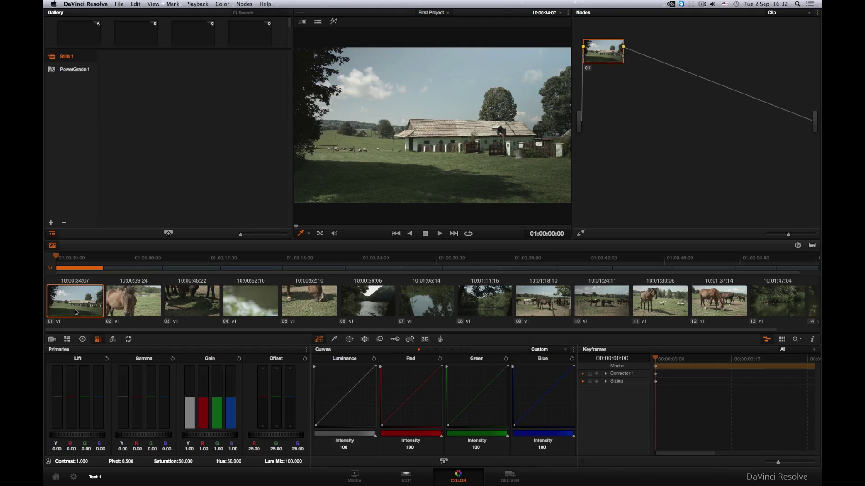
click(153, 312)
click(181, 309)
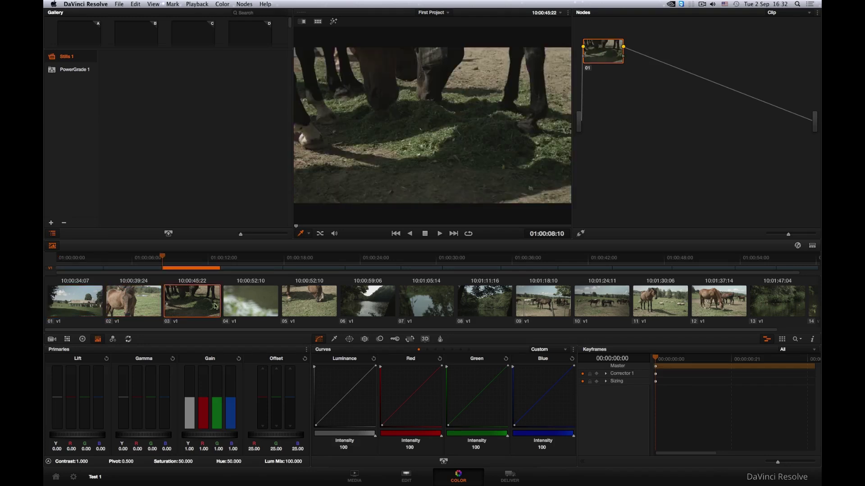
click(239, 304)
click(291, 301)
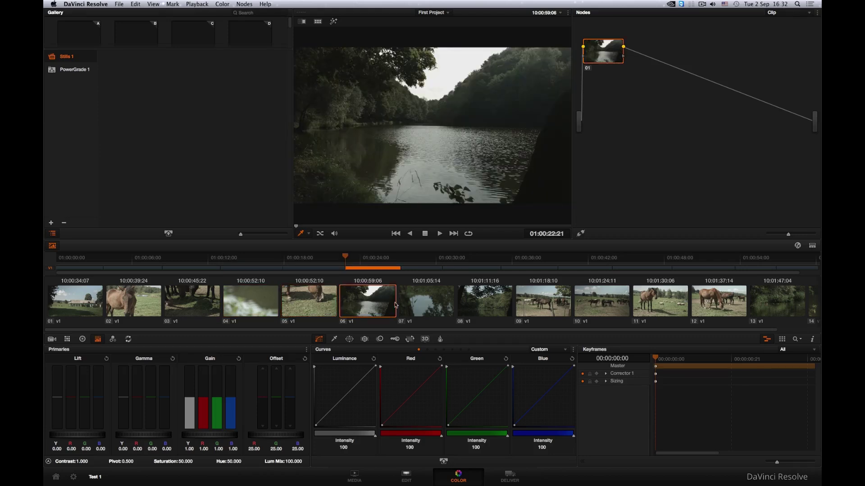
click(412, 305)
click(479, 302)
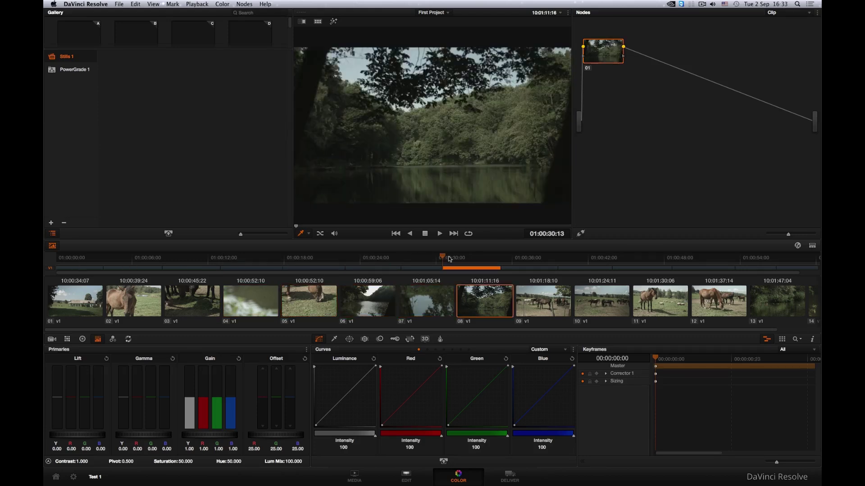
drag(442, 258, 56, 260)
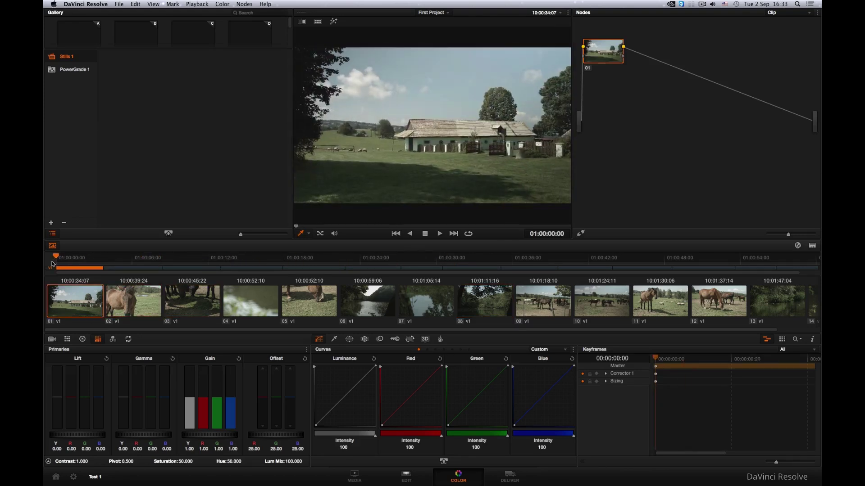
key(space)
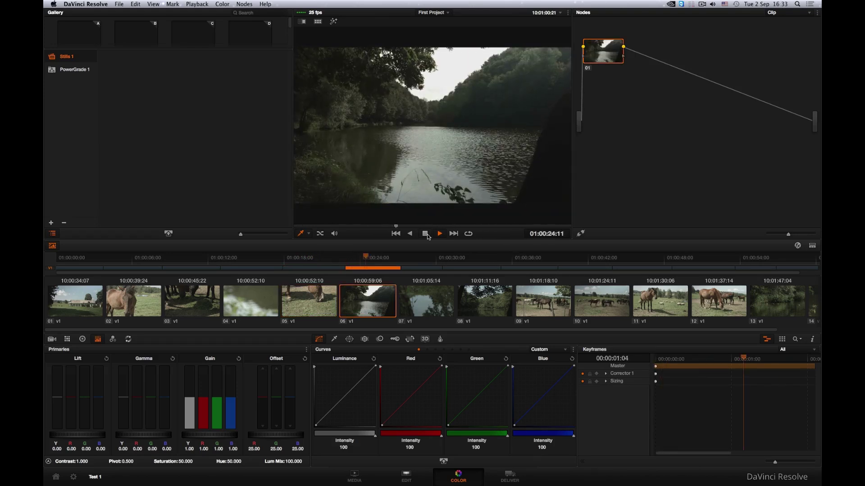
click(425, 234)
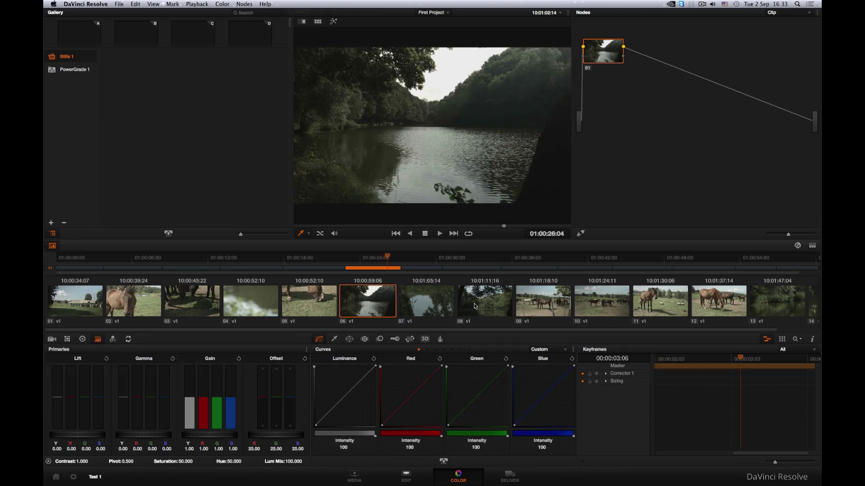
click(485, 301)
click(531, 309)
click(601, 301)
click(653, 300)
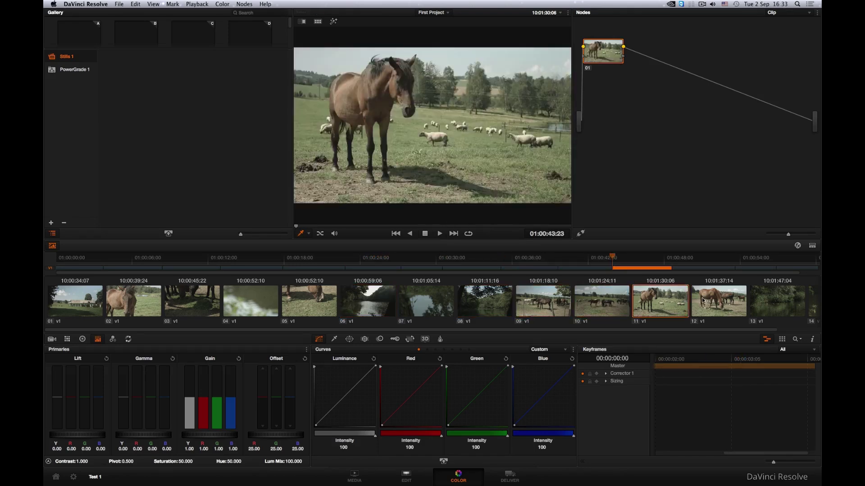
click(702, 301)
click(784, 303)
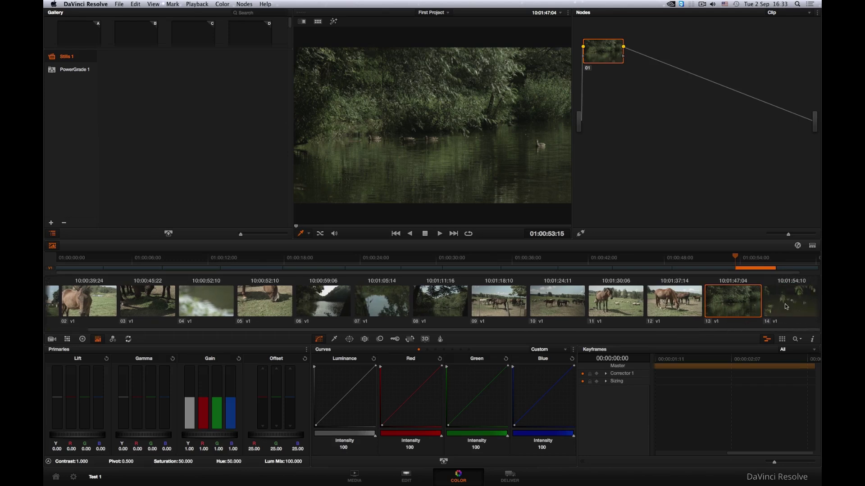
click(785, 307)
click(687, 309)
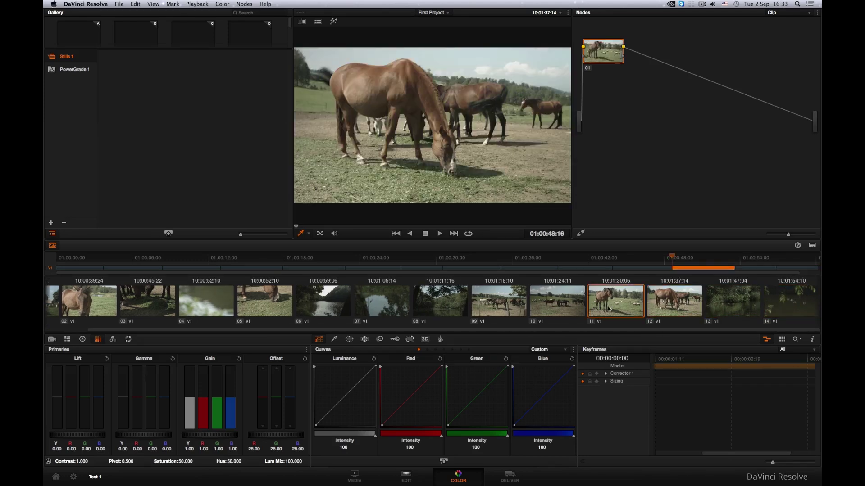
click(627, 309)
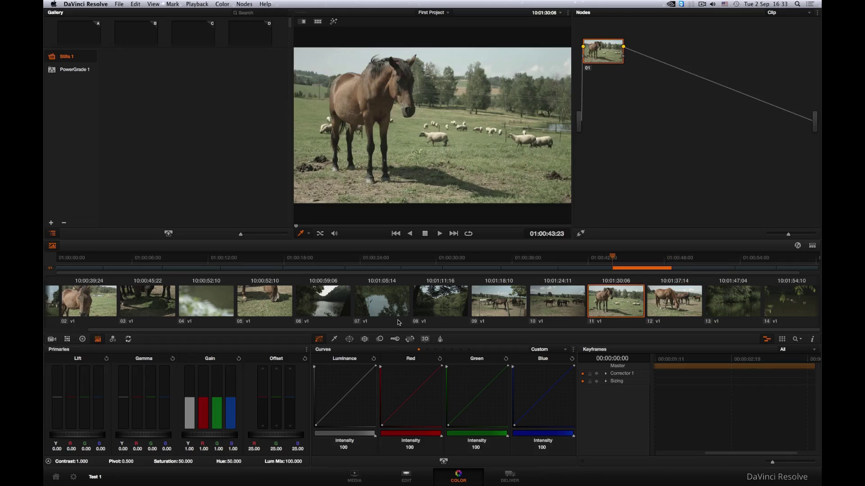
Enlarge the stills grid, check the timeline list, then play the ungraded horse clips.
scroll(394, 328, left, 2)
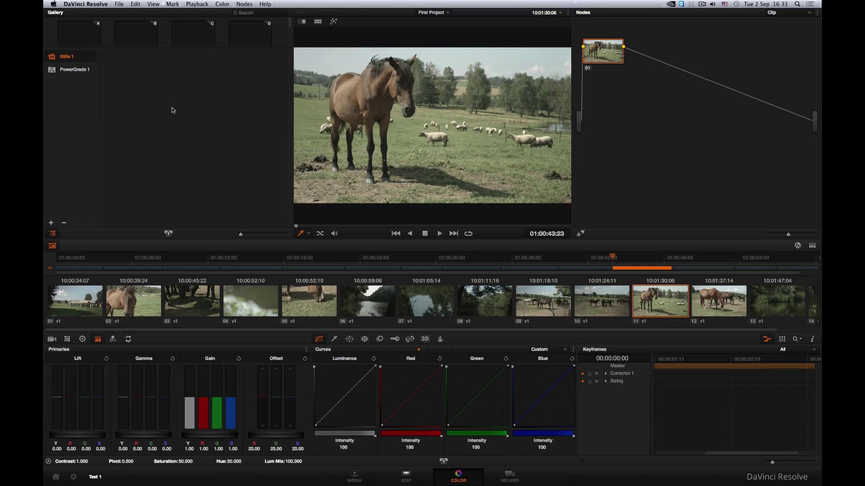
mouse_move(205, 49)
mouse_down()
mouse_move(205, 103)
mouse_move(210, 53)
mouse_up()
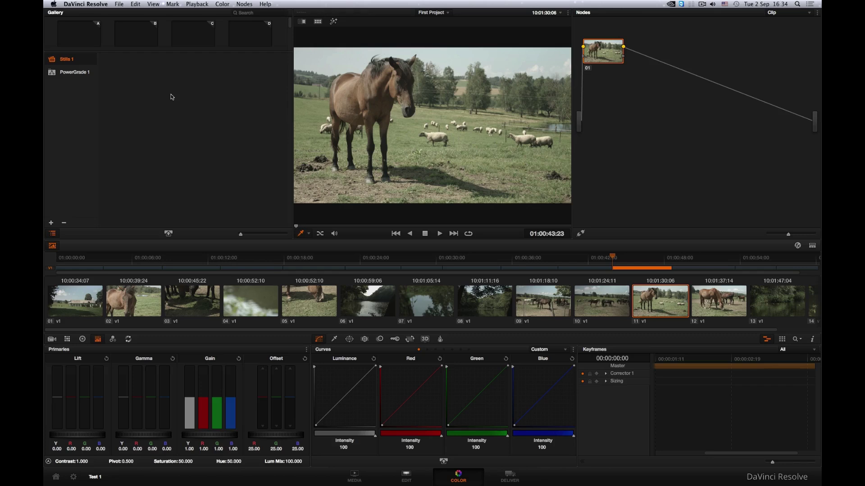
click(447, 14)
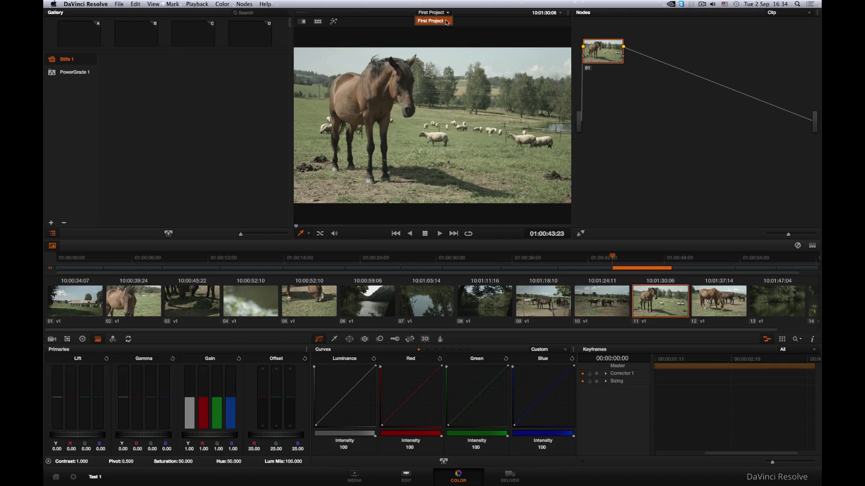
click(457, 15)
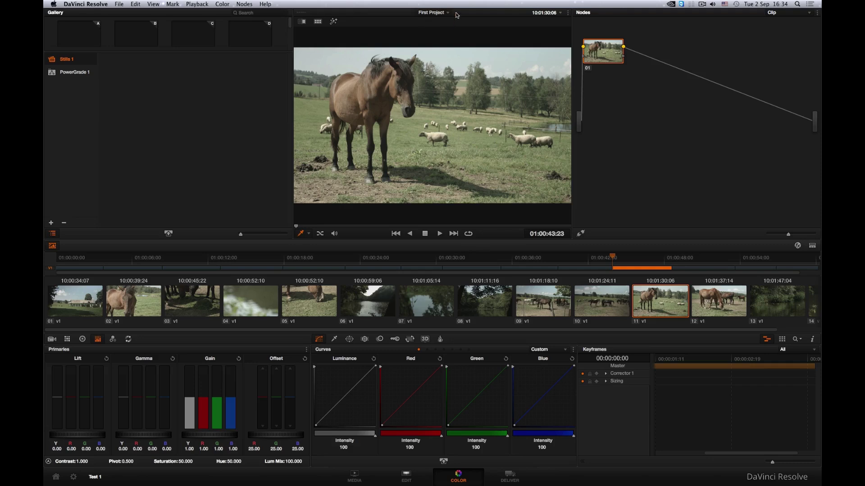
click(440, 233)
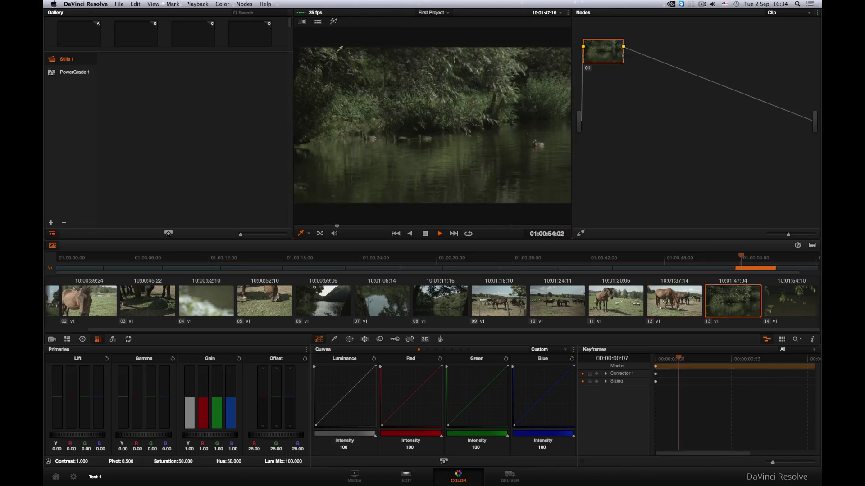
Stop playback near the timeline's end and go back to clip 01, the farmhouse shot.
click(427, 234)
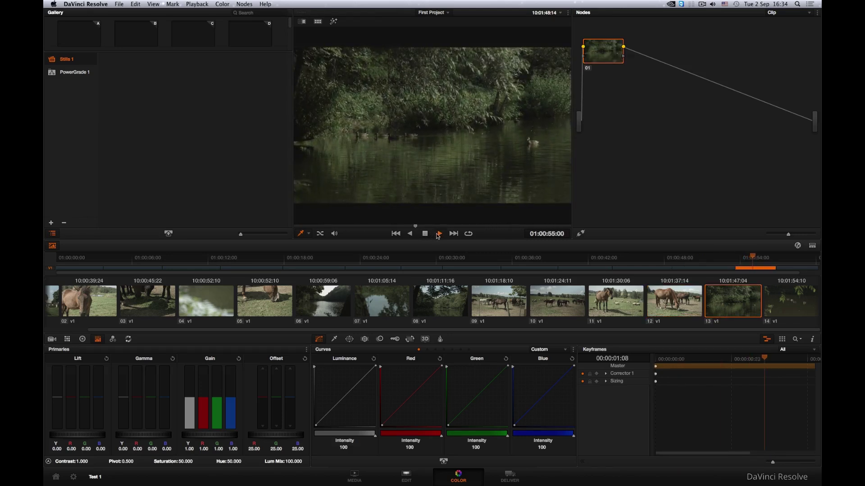
click(438, 234)
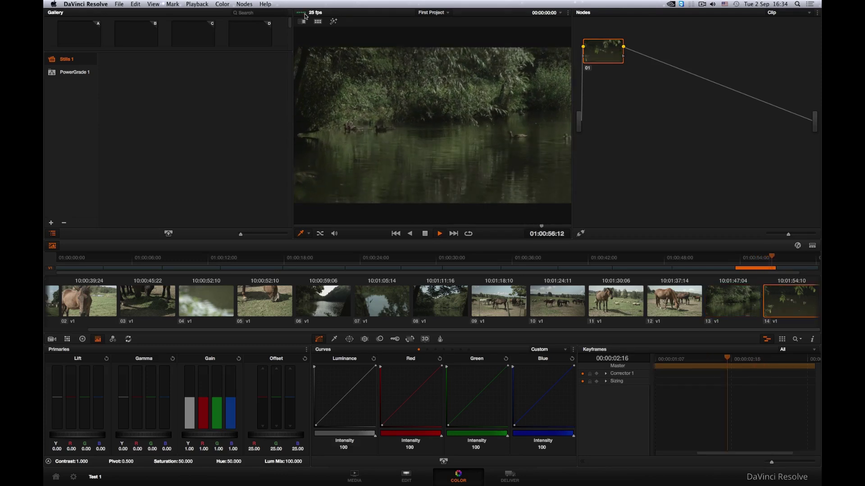
click(425, 234)
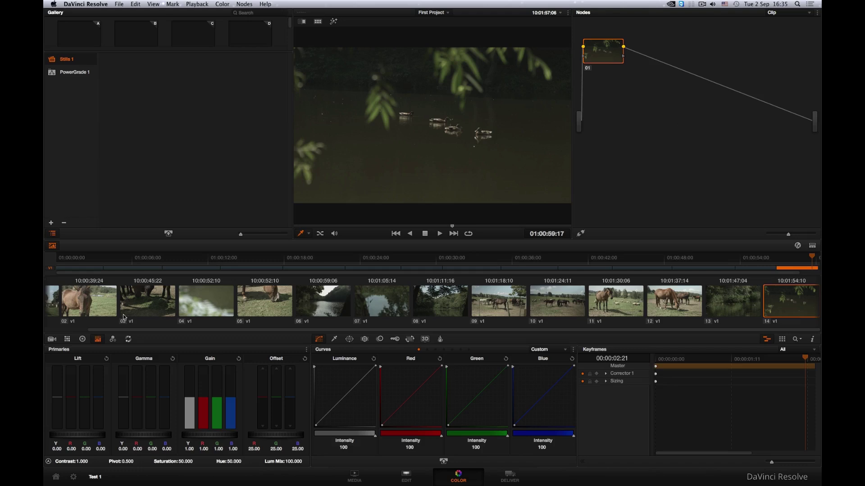
scroll(106, 332, left, 2)
click(69, 301)
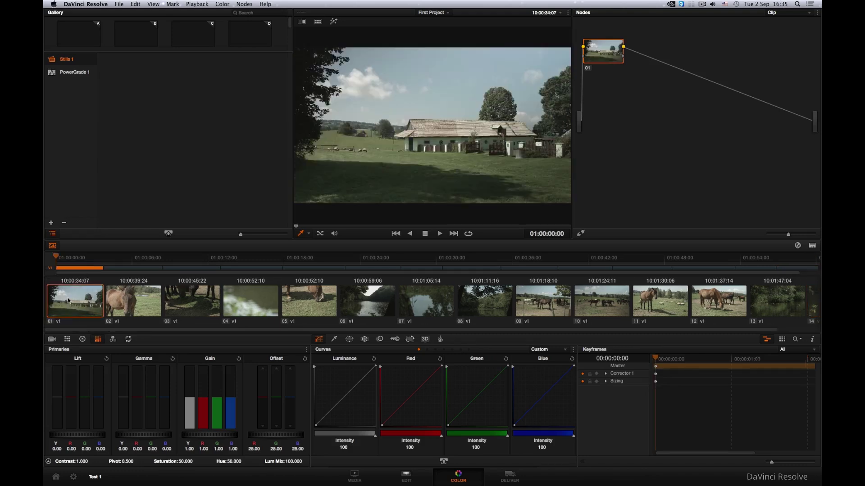
Apply the Blackmagic Cinema Camera Film to Rec709 v2 LUT to node 01.
right_click(607, 61)
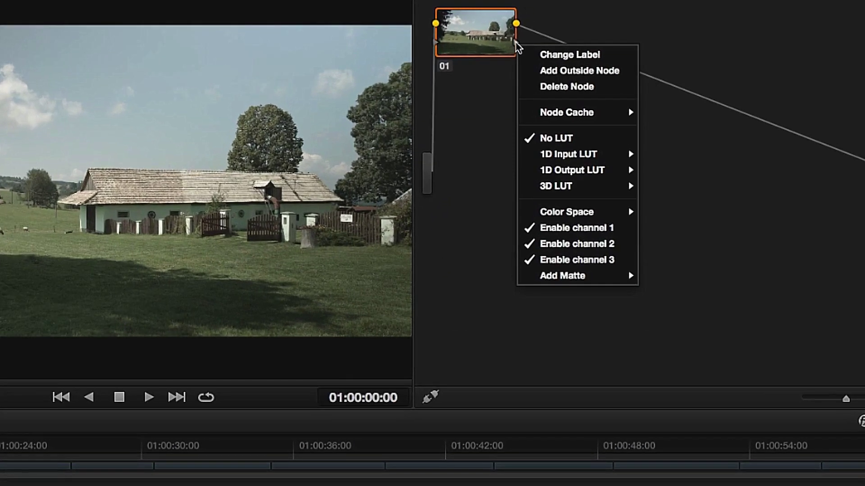
mouse_move(632, 115)
mouse_move(543, 186)
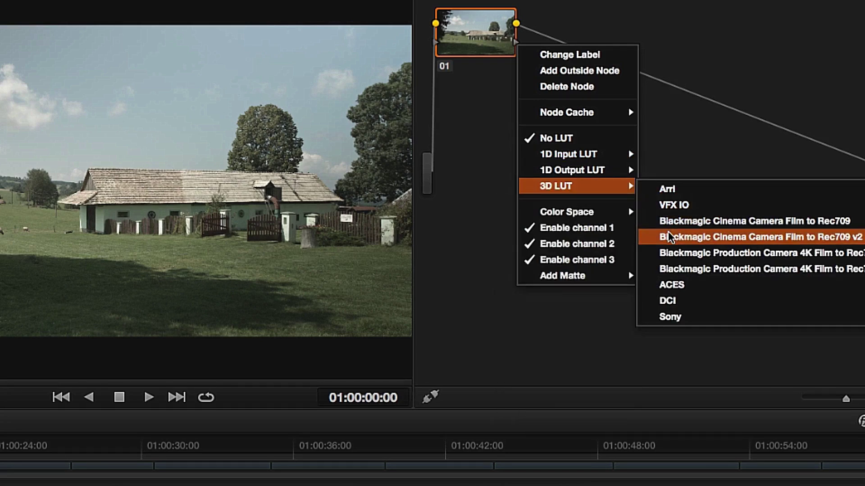
click(671, 253)
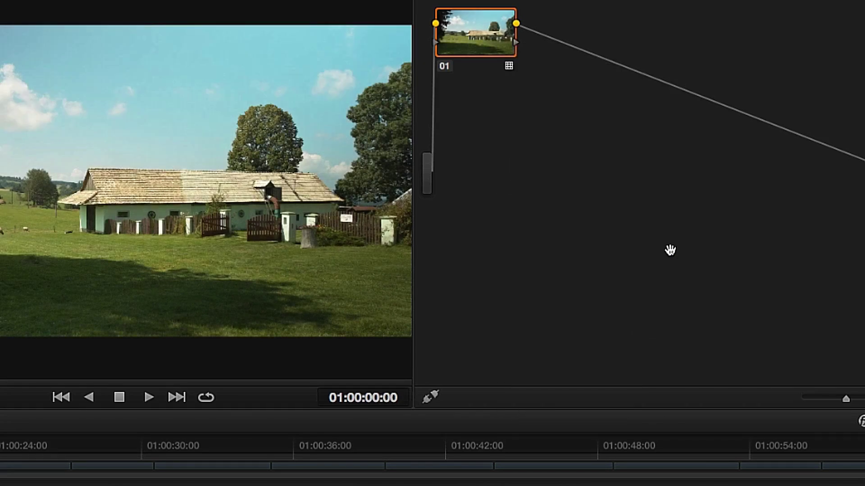
Set Lift -0.02, Gain 1.03, Gamma 0.01 and Saturation 67 on the Color Wheels.
click(82, 340)
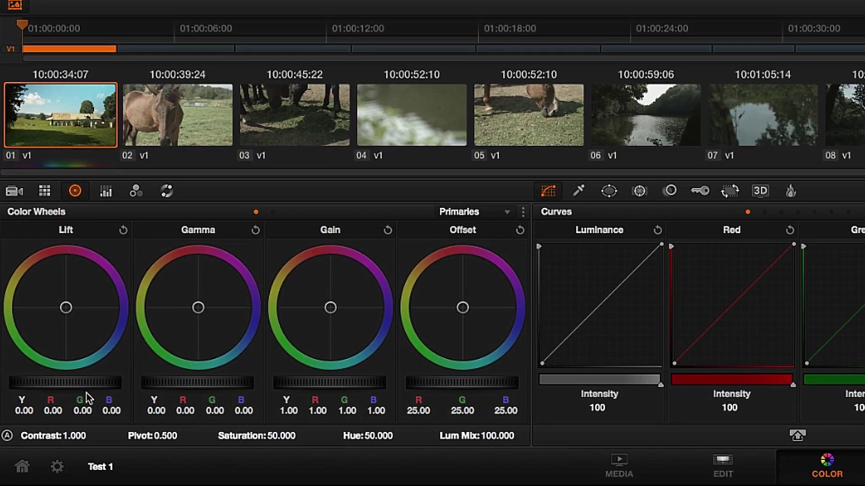
drag(86, 383, 42, 384)
drag(325, 385, 355, 379)
drag(215, 386, 247, 386)
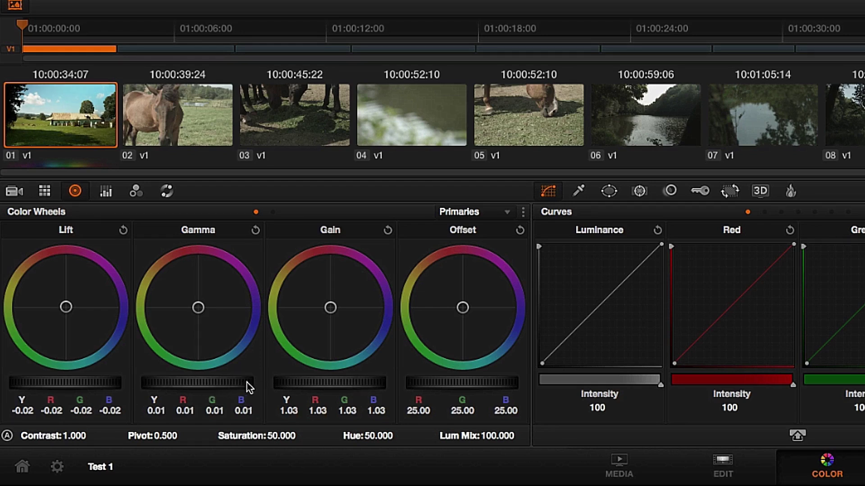
drag(280, 435, 311, 436)
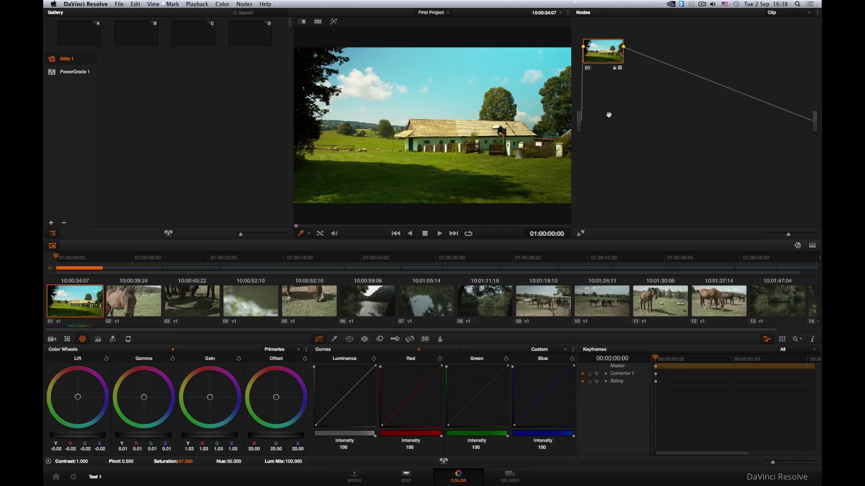
Reset the farmhouse grade and apply the Blackmagic Production Camera 4K Film to Rec709 LUT on node 01.
click(222, 4)
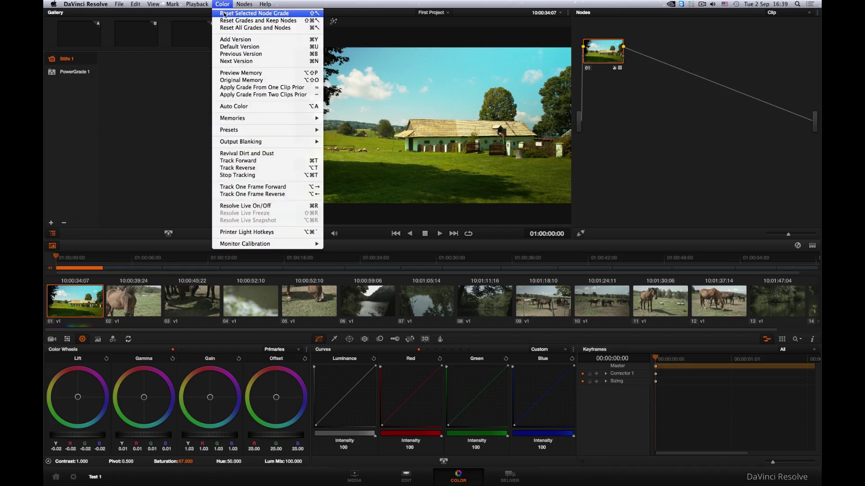
click(223, 15)
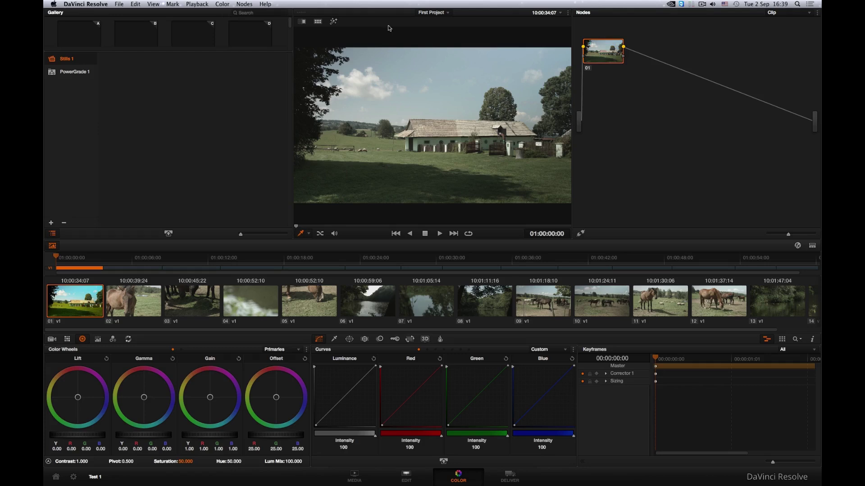
drag(599, 54, 609, 56)
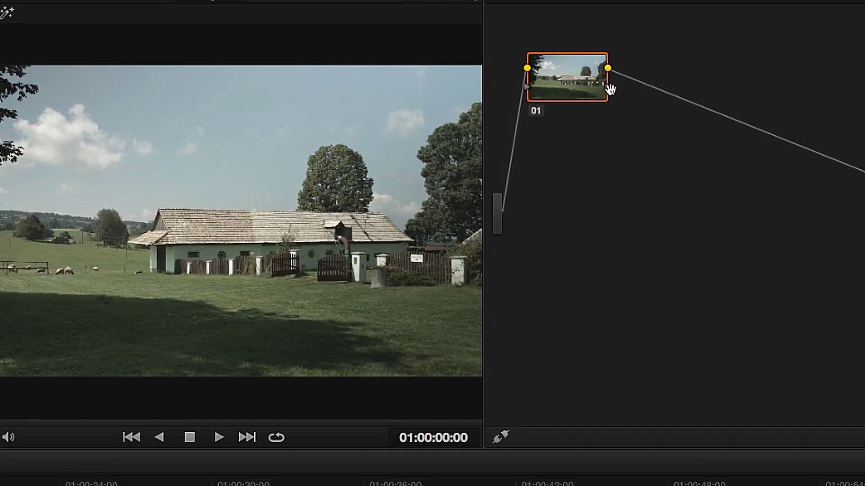
right_click(633, 58)
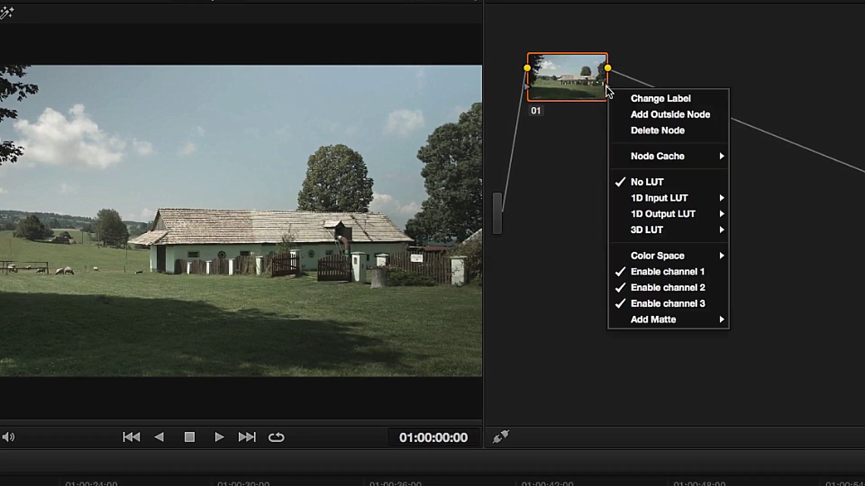
mouse_move(642, 231)
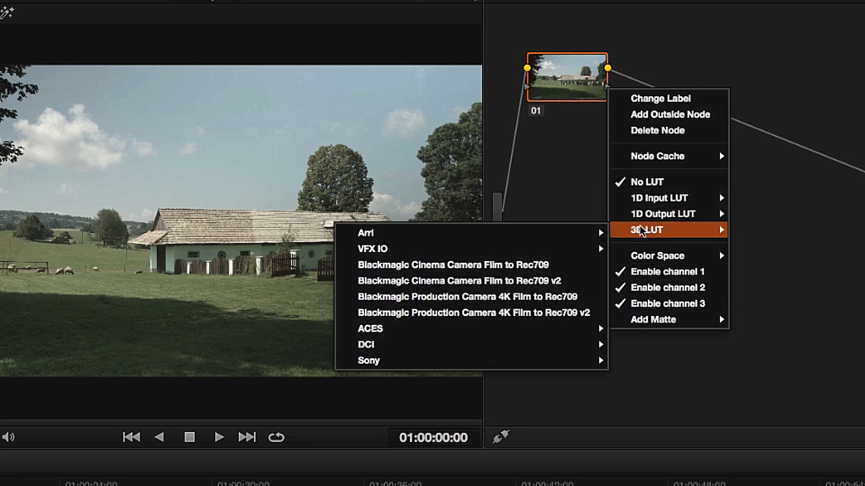
click(567, 297)
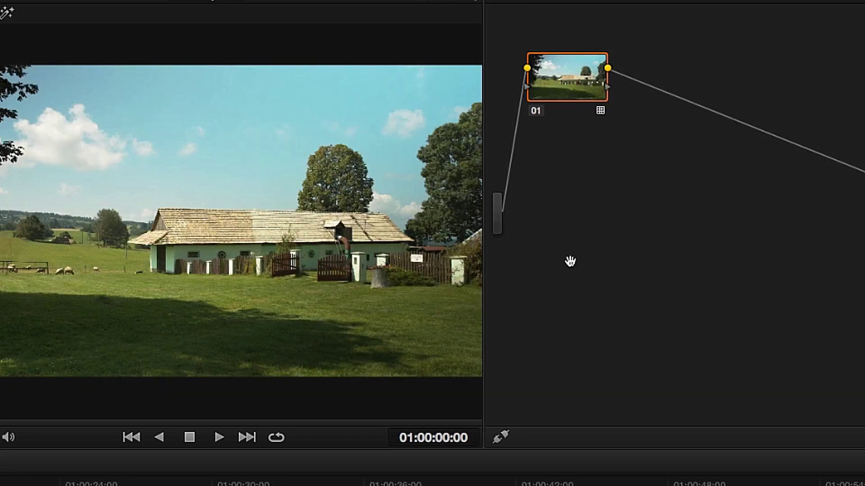
Label node 01 as 'LUT'.
right_click(553, 72)
click(562, 77)
text(LUT)
key(Return)
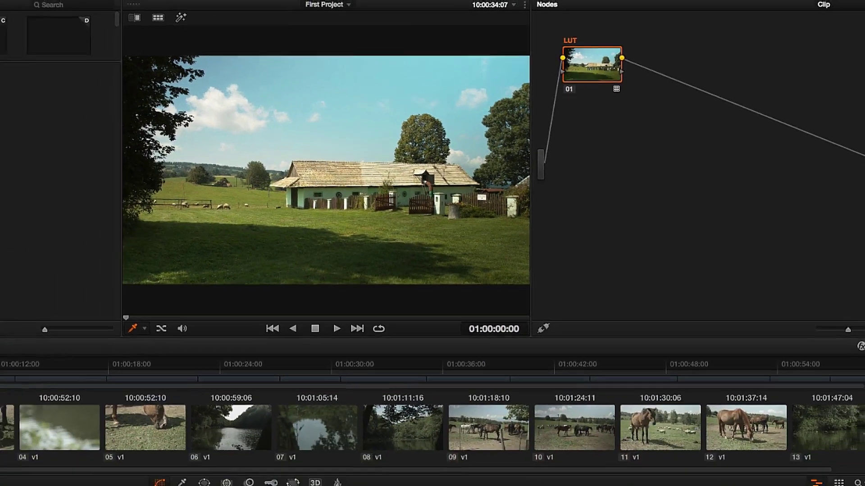
Add a serial node with gain 1.11, lift -0.05 and gamma 0.01.
click(0, 0)
click(0, 9)
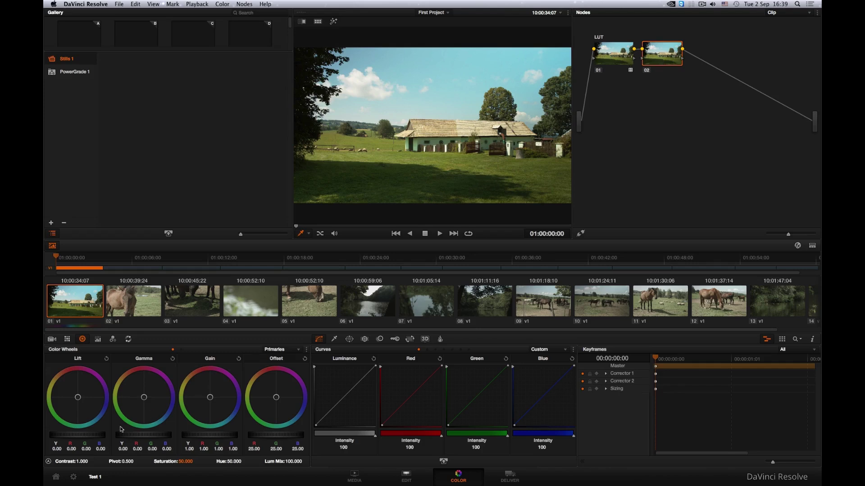
drag(185, 439, 244, 439)
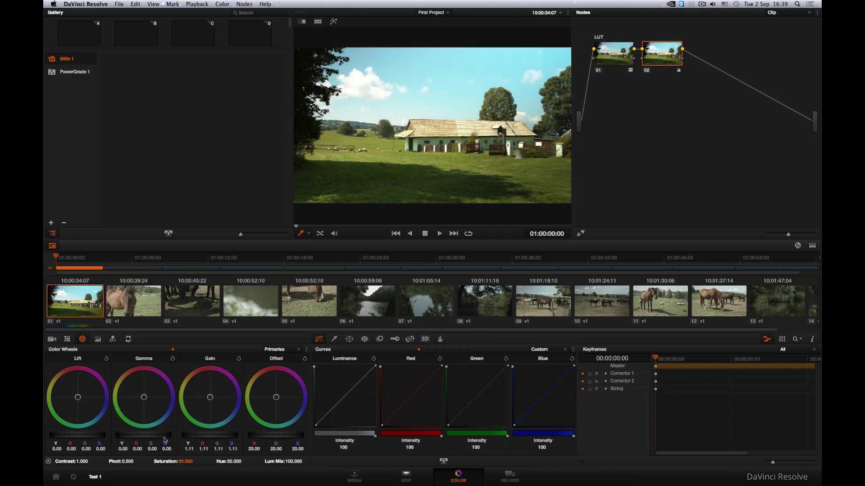
drag(75, 435, 51, 436)
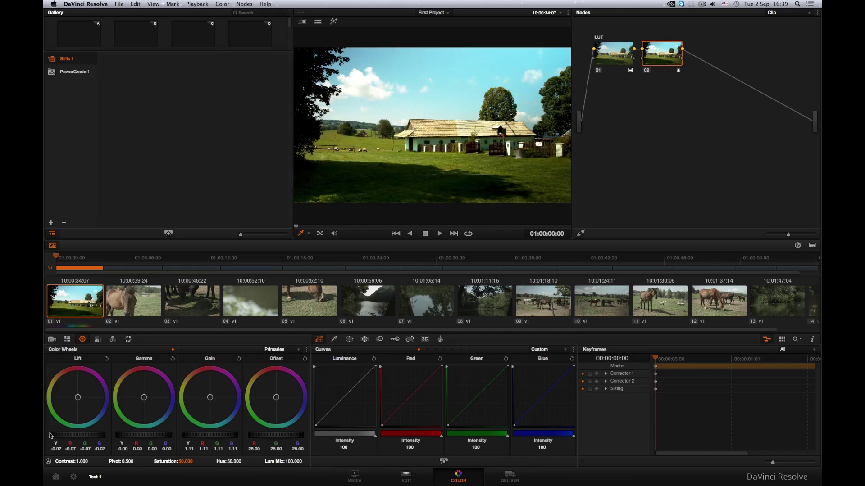
drag(134, 436, 147, 435)
Label node 02 as 'PRIM'.
right_click(657, 57)
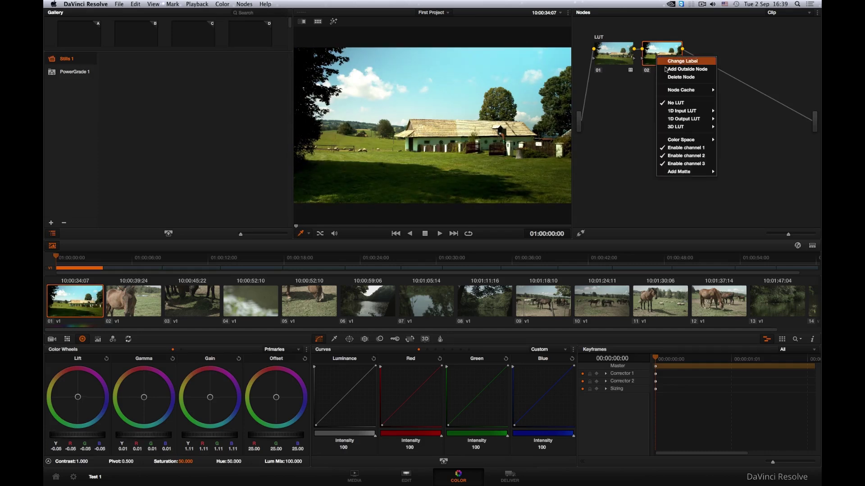
click(672, 62)
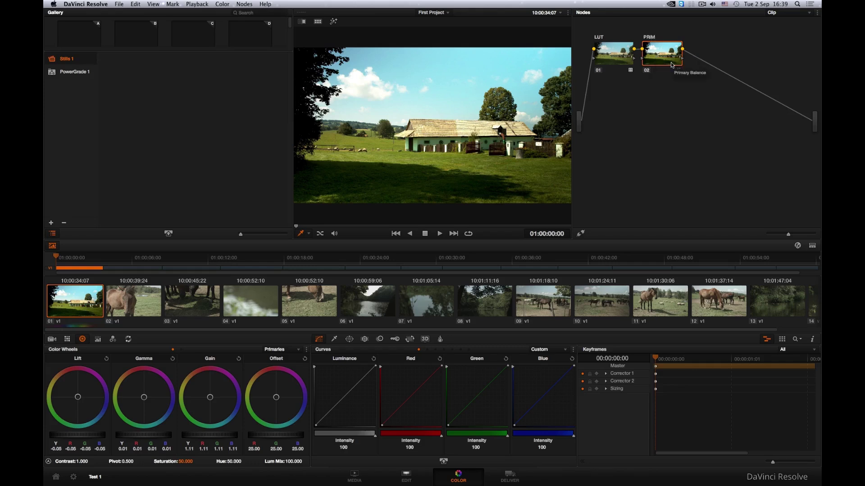
click(245, 4)
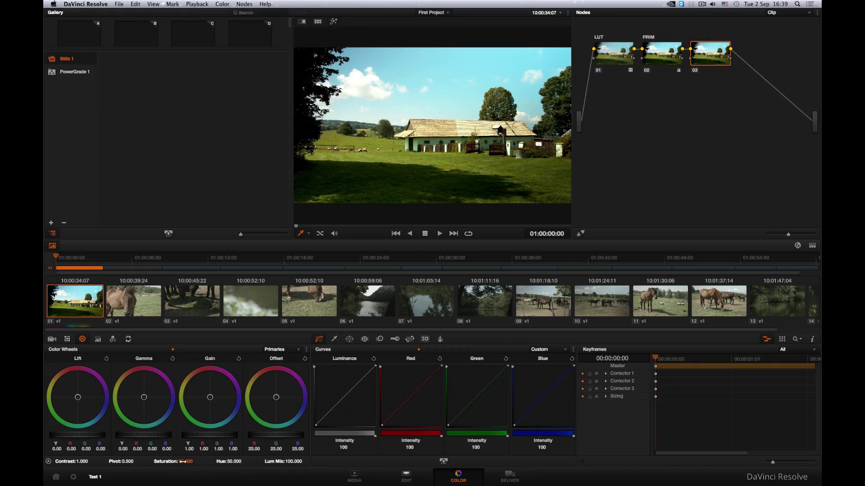
Set node 03's saturation to 70.600 and label it 'SATUR'.
drag(194, 460, 198, 461)
drag(185, 461, 182, 460)
right_click(713, 52)
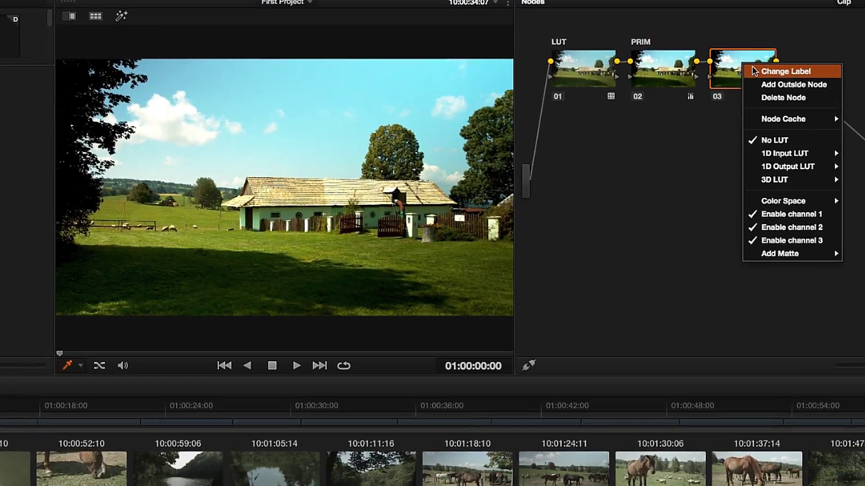
click(784, 71)
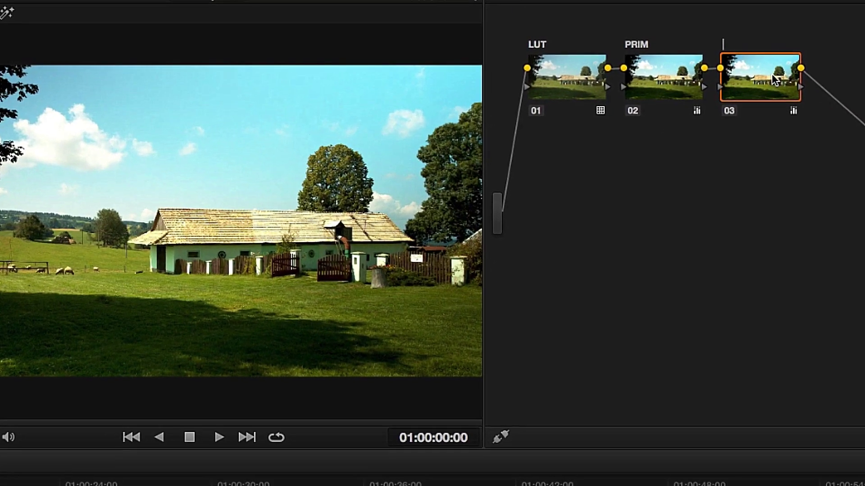
text(SATUR)
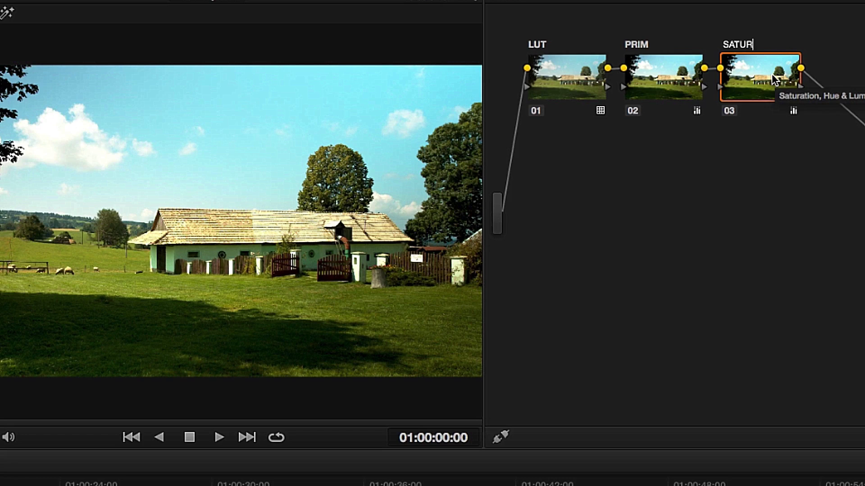
key(Return)
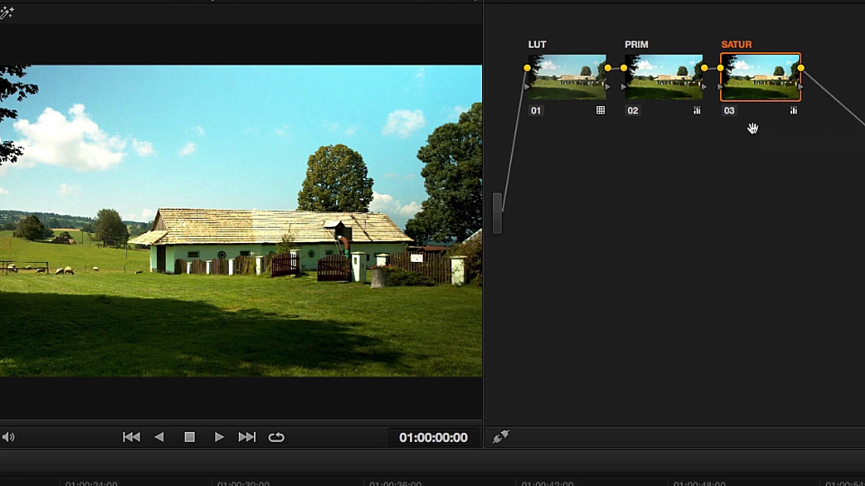
Toggle the LUT, PRIM and SATUR nodes off and on to compare, then zoom out the node graph.
click(539, 112)
click(539, 112)
click(631, 113)
click(631, 112)
click(726, 113)
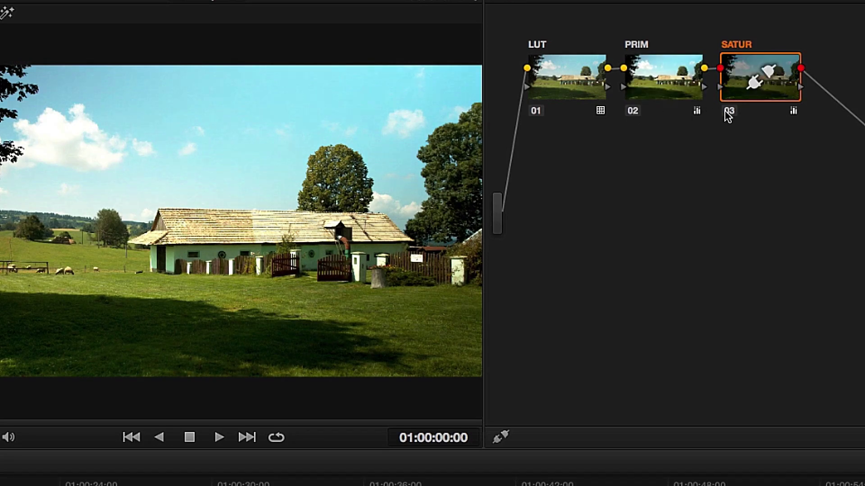
click(727, 113)
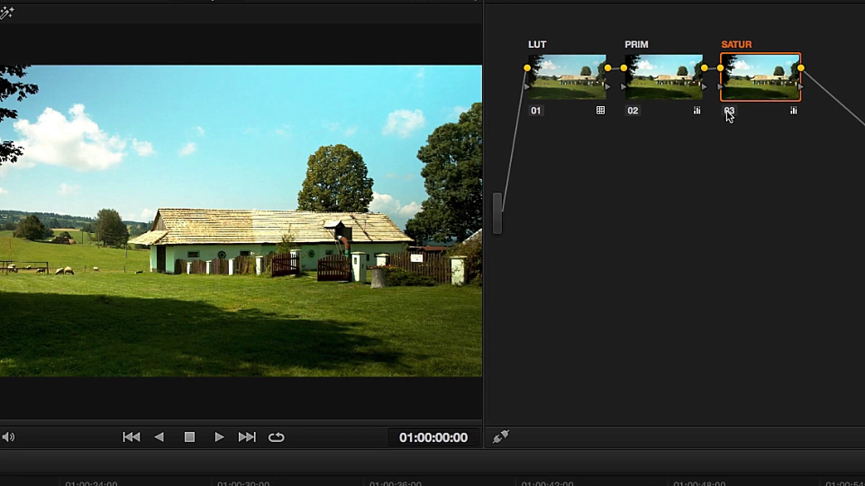
click(632, 113)
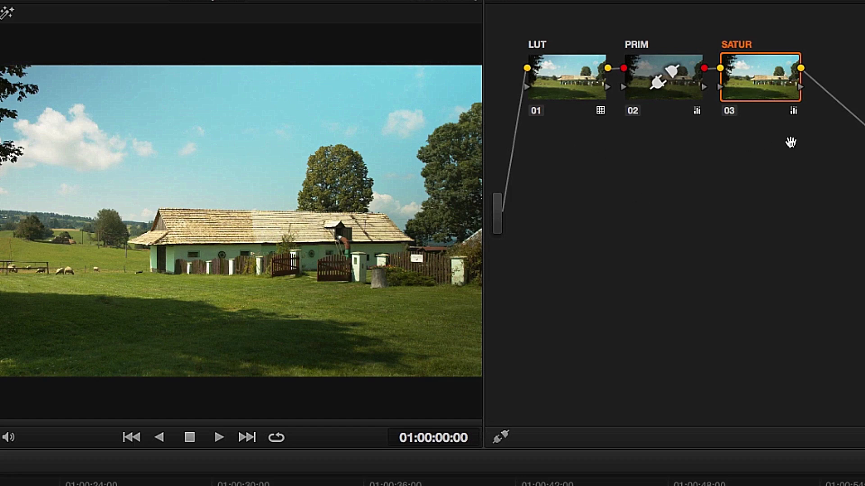
click(634, 113)
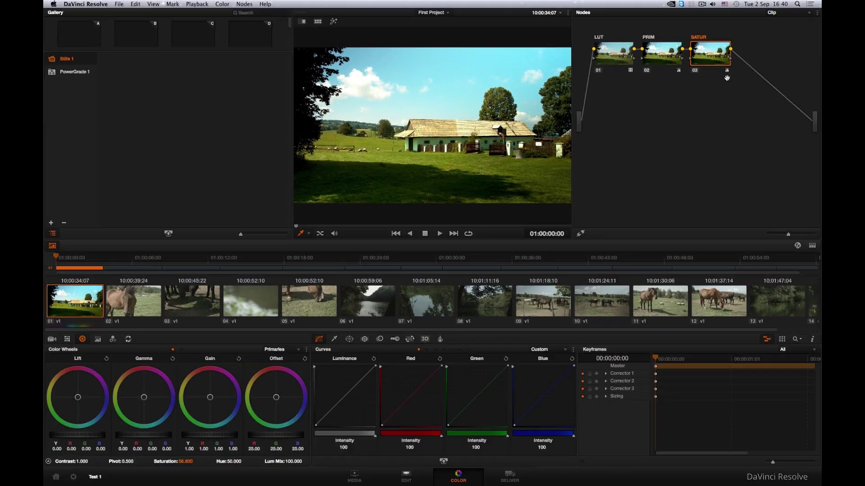
mouse_move(786, 234)
mouse_down()
mouse_move(778, 235)
mouse_move(813, 236)
mouse_move(774, 236)
mouse_move(801, 236)
mouse_up()
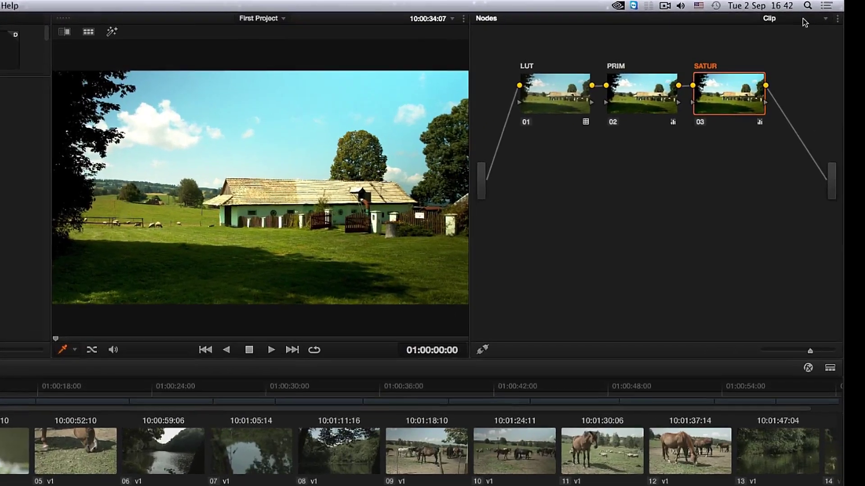
click(794, 12)
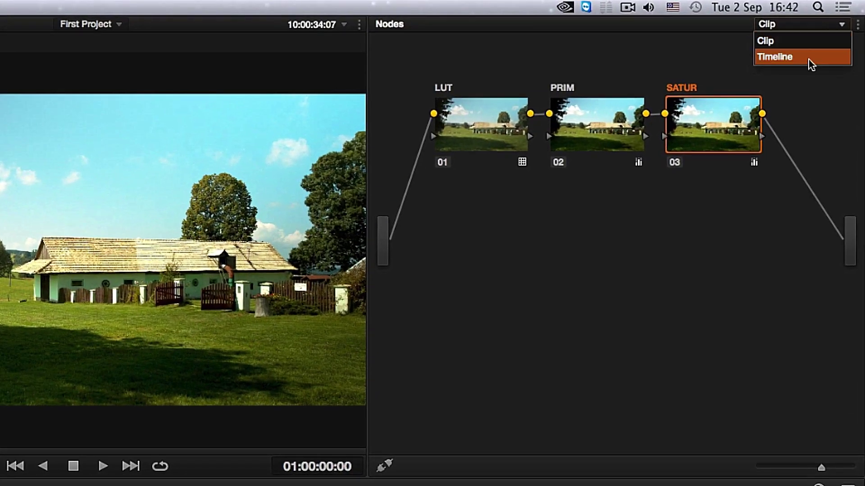
click(809, 59)
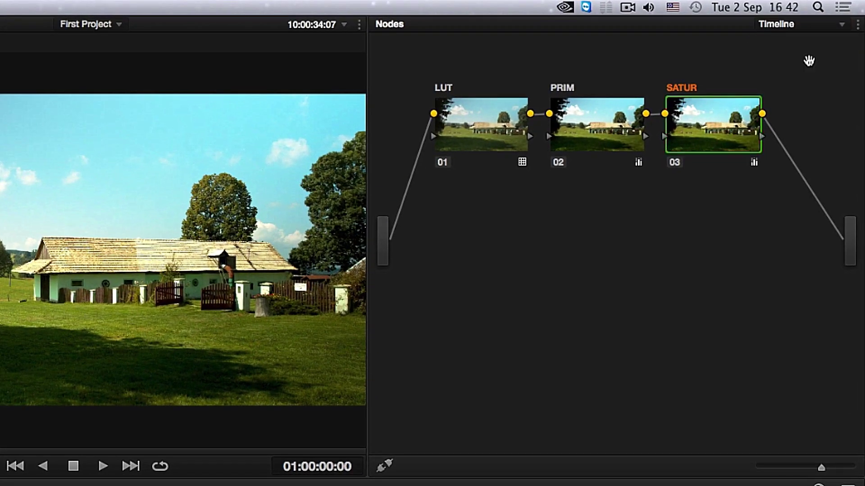
click(801, 25)
click(802, 34)
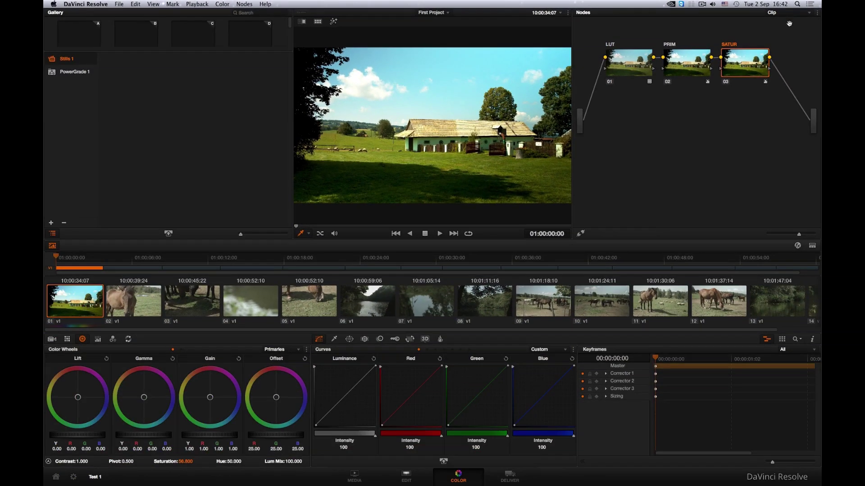
Step through clips 02, 03, 04, 10, 11 and 12 to check their grades.
click(132, 309)
click(178, 304)
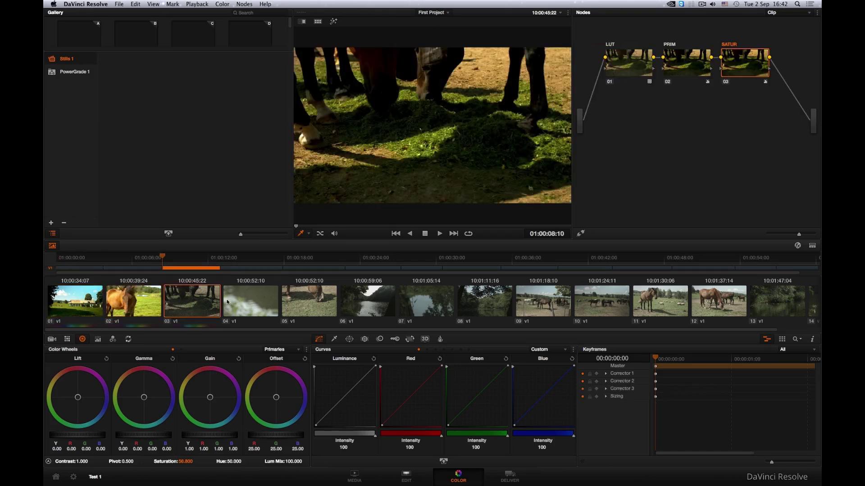
click(237, 301)
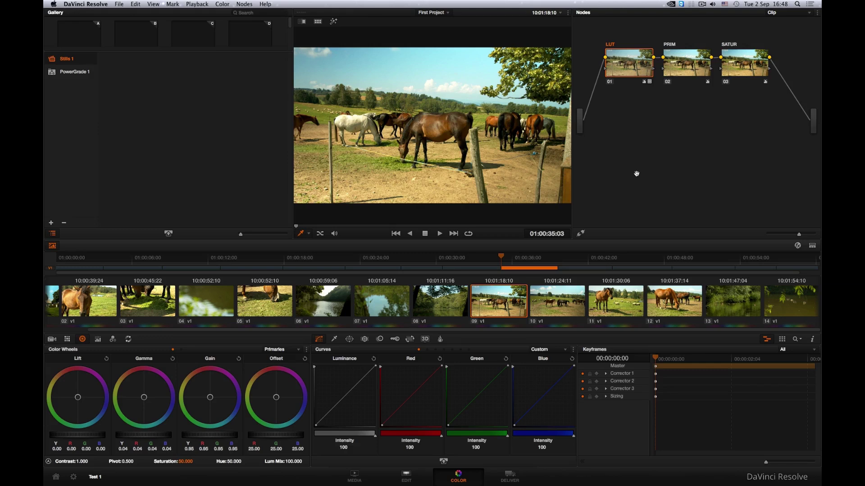
click(558, 300)
click(640, 303)
click(672, 301)
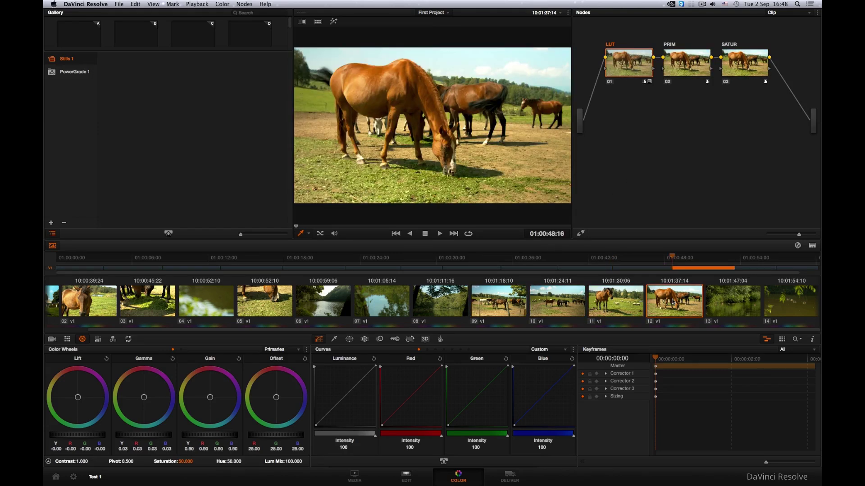
Inspect clip 12's SATUR node, return to clip 10, and show the Timeline node graph.
click(738, 64)
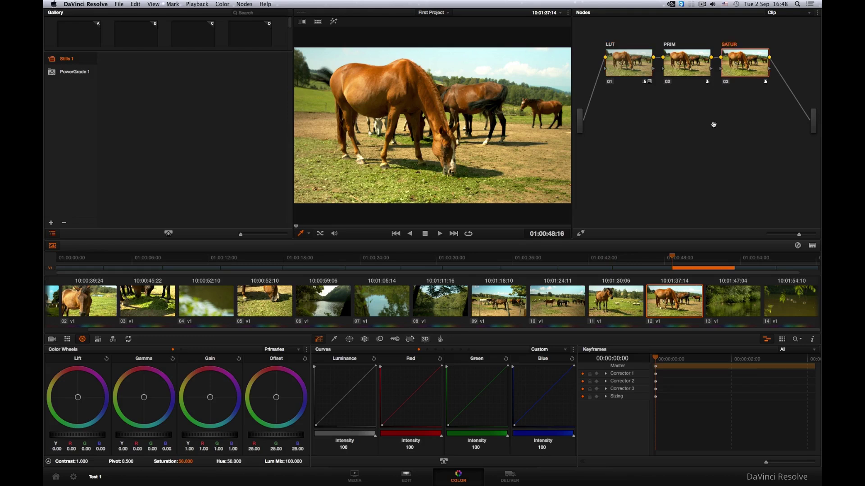
click(612, 299)
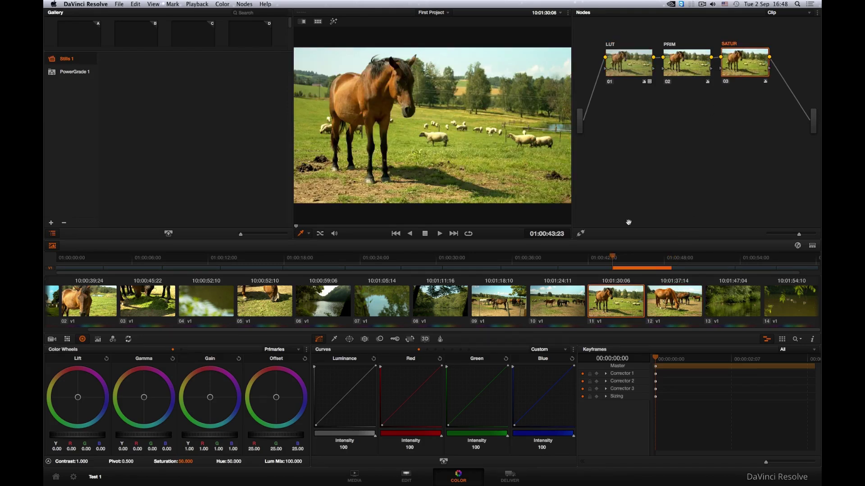
click(571, 303)
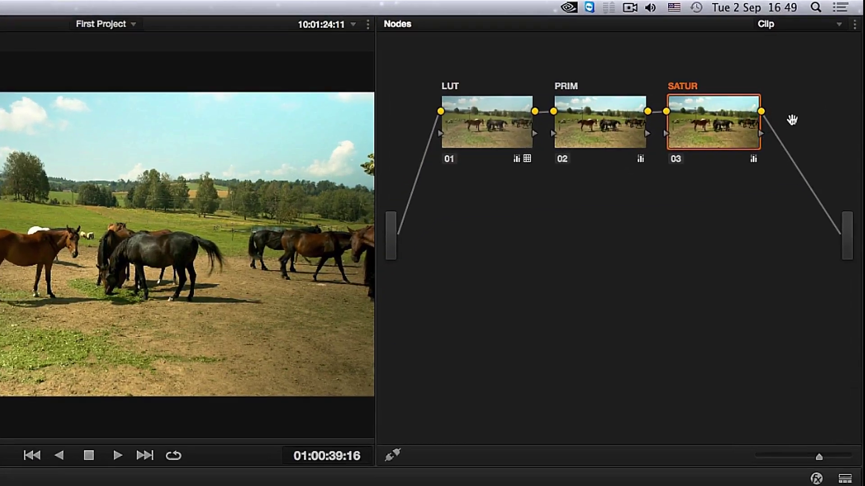
click(801, 23)
click(797, 56)
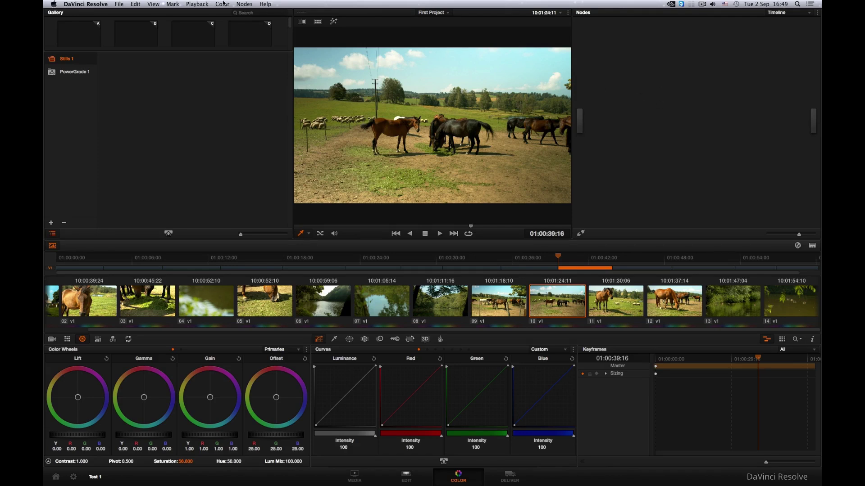
Add a serial timeline node with saturation 19 and play back the desaturated clips.
click(247, 4)
click(250, 14)
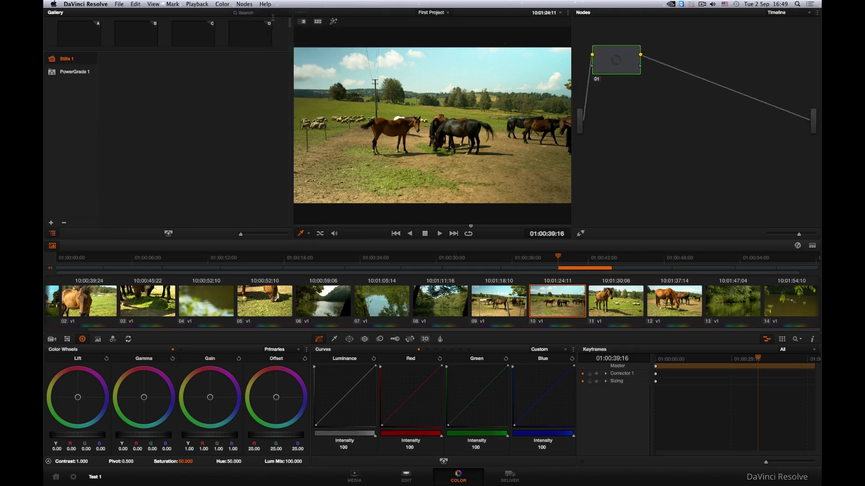
drag(623, 72, 653, 75)
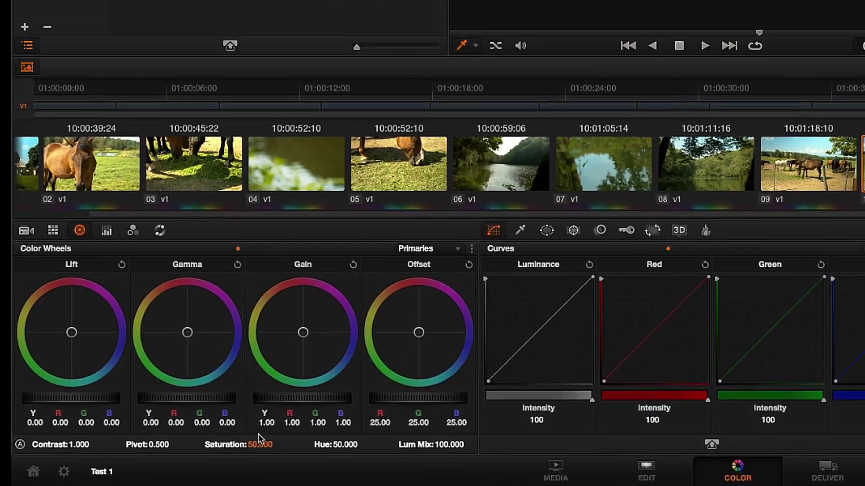
drag(185, 462, 171, 461)
drag(285, 439, 268, 439)
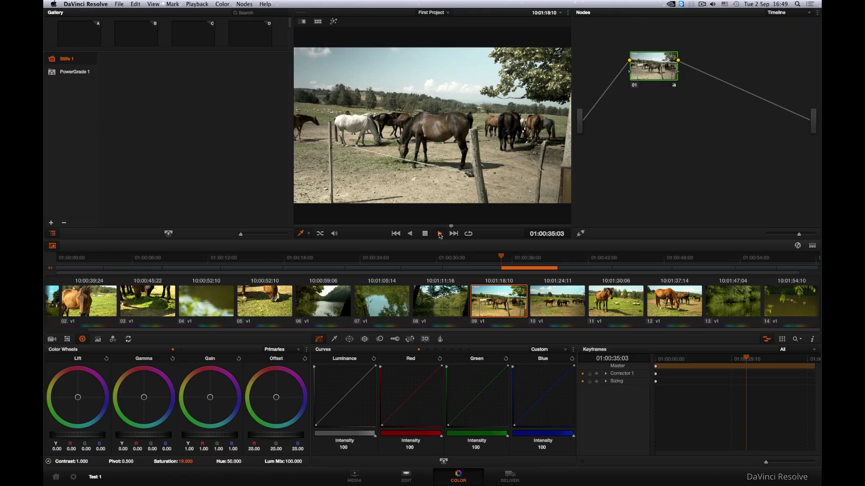
click(440, 234)
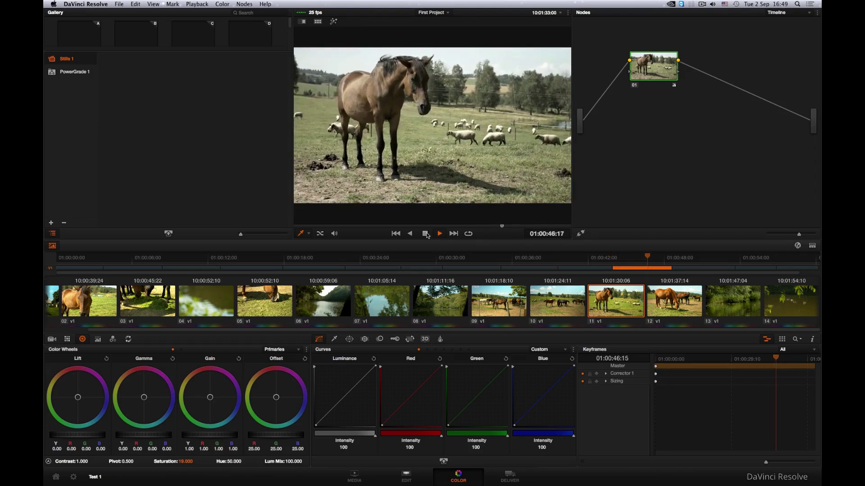
click(425, 233)
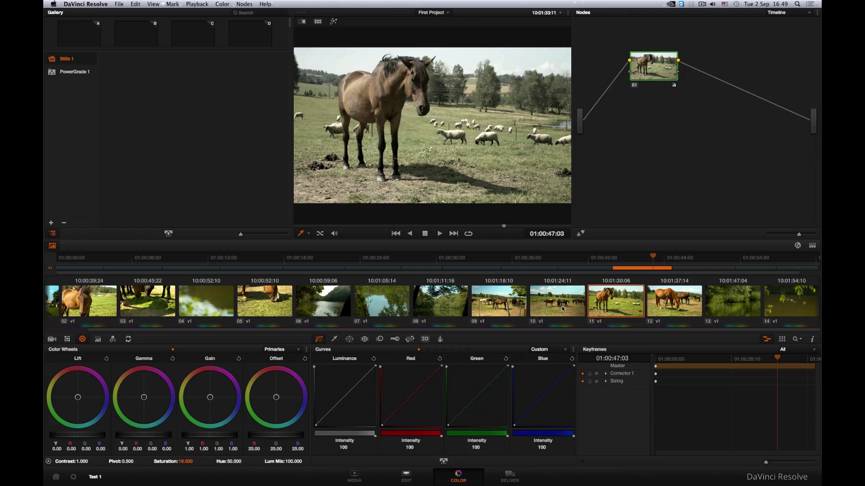
Update all clip thumbnails from clip 11's context menu.
right_click(606, 299)
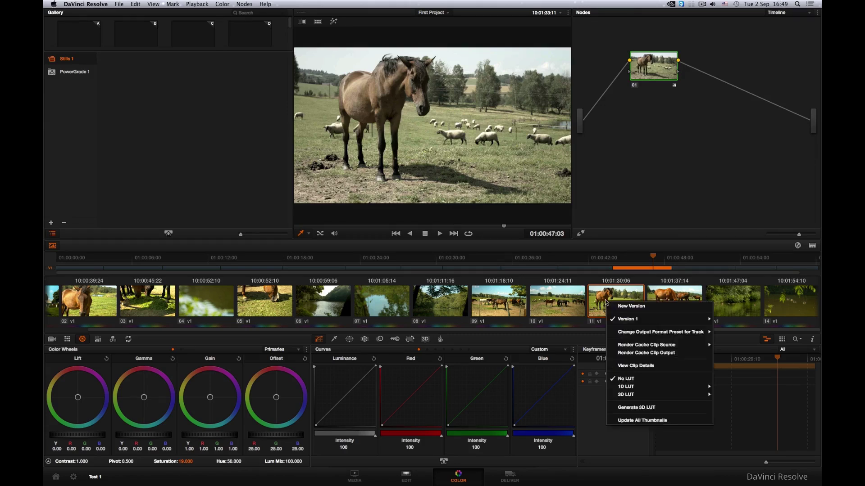
click(670, 390)
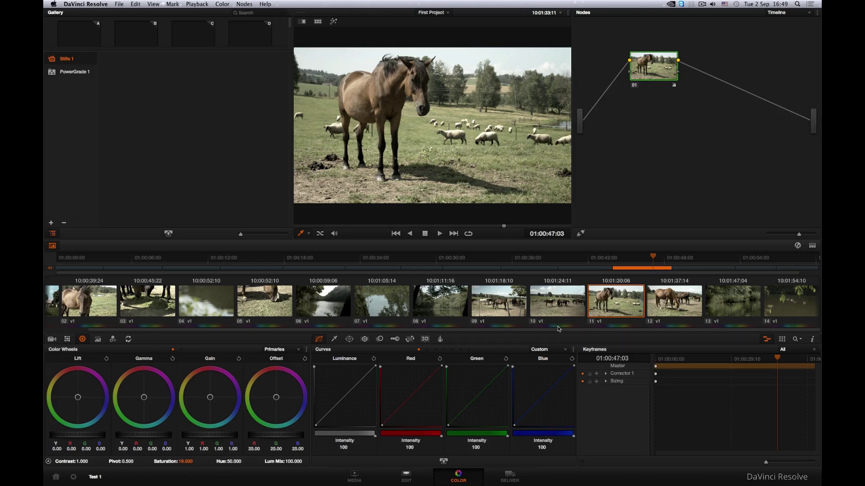
Switch to the Deliver page, select clips 05 and 06, and review their render options.
click(522, 478)
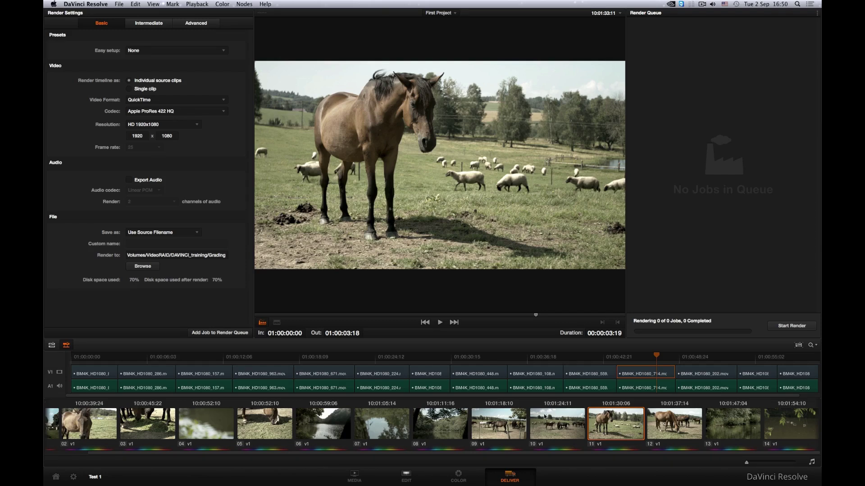
click(250, 430)
click(310, 425)
click(266, 426)
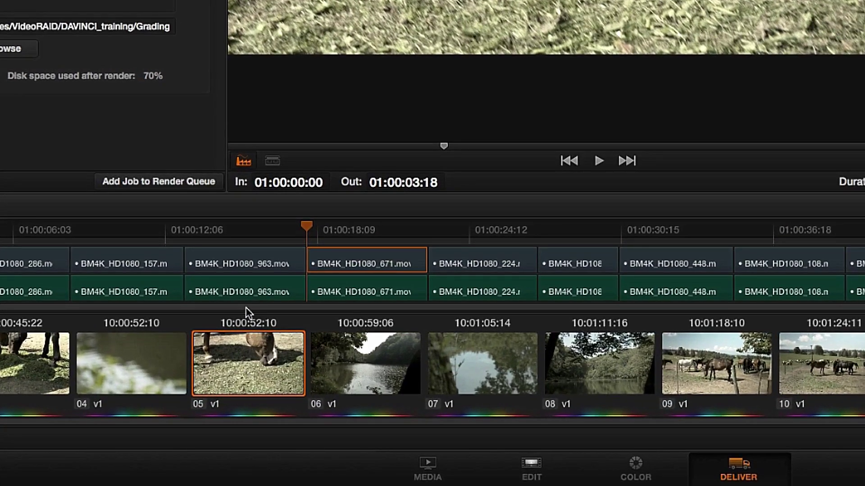
right_click(244, 347)
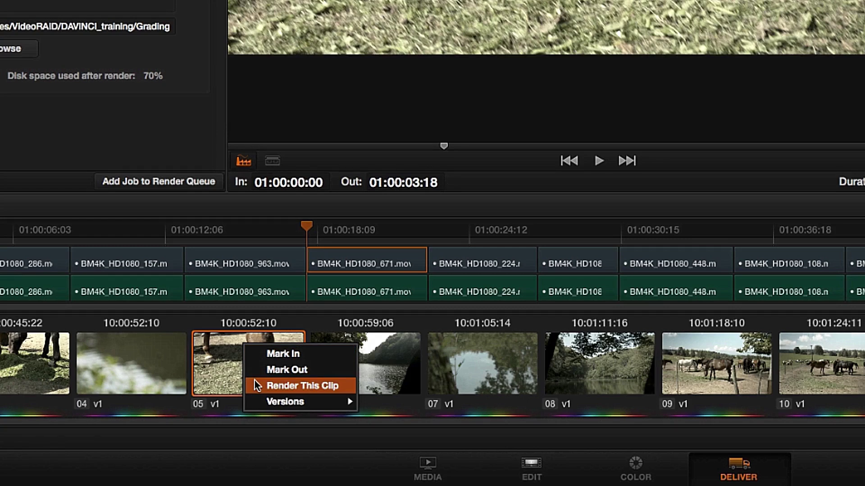
click(241, 243)
right_click(241, 243)
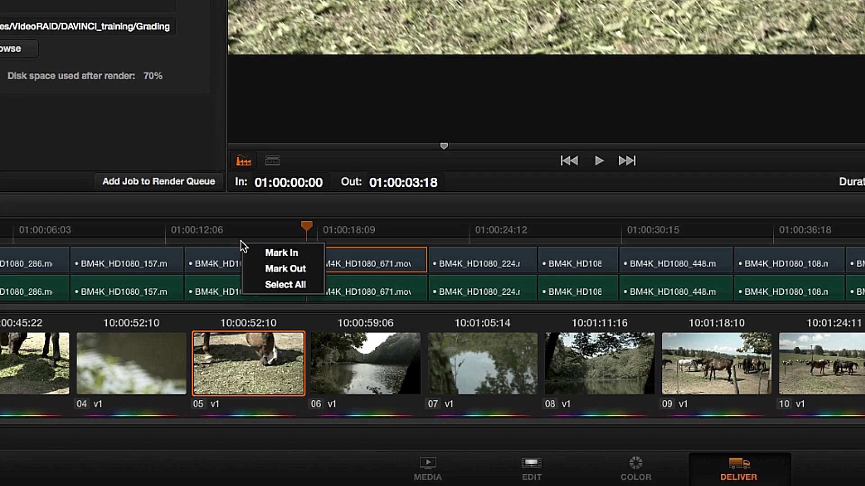
Mark the whole timeline, keep Use Source Filename, and render to Volumes/VideoRAID/DAVINCI_training/Grading.
click(251, 280)
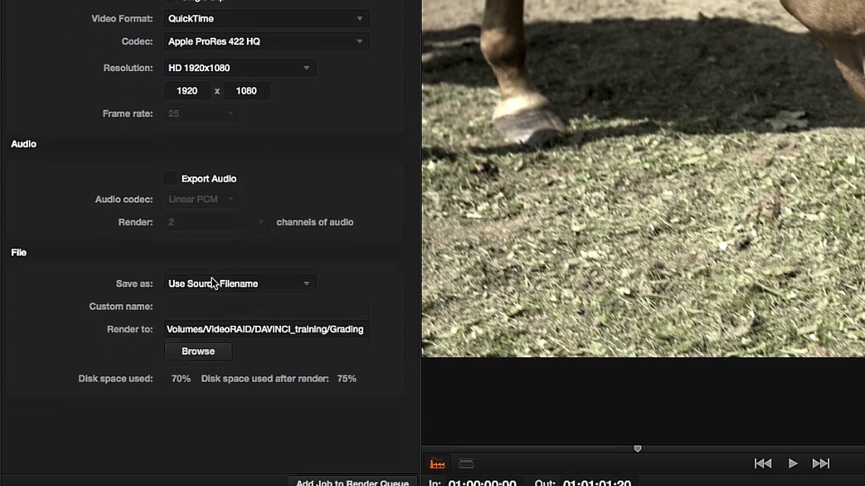
click(208, 465)
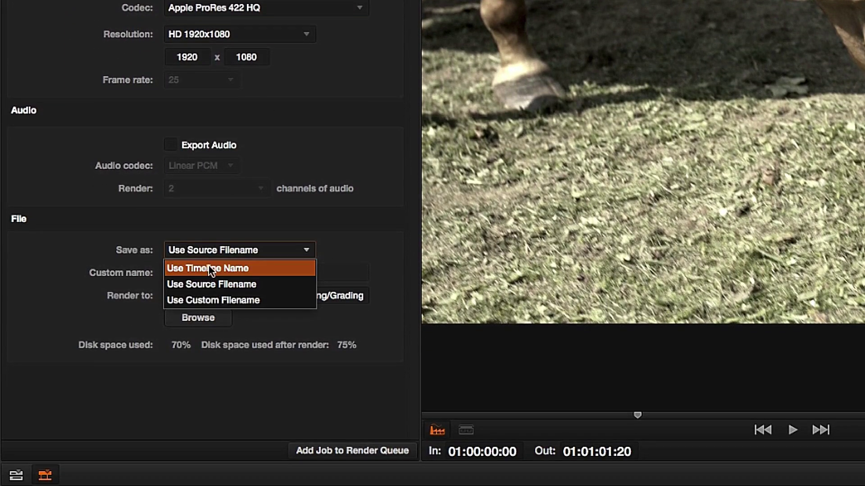
click(207, 281)
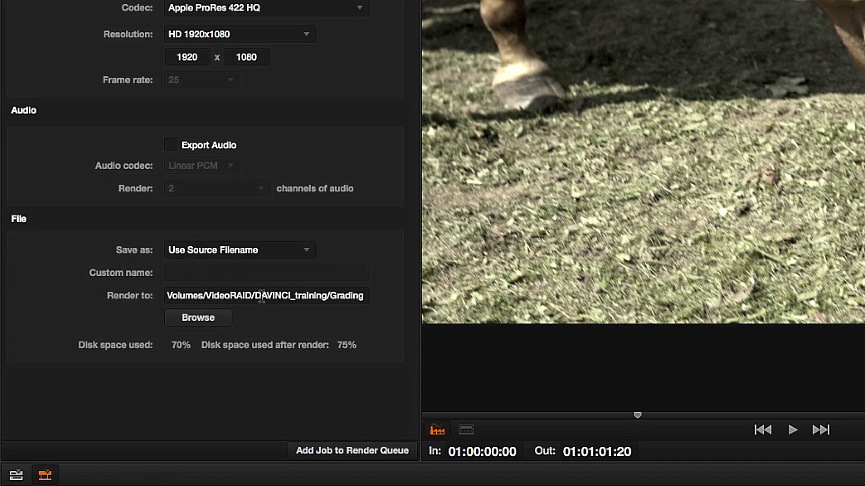
drag(330, 296, 393, 308)
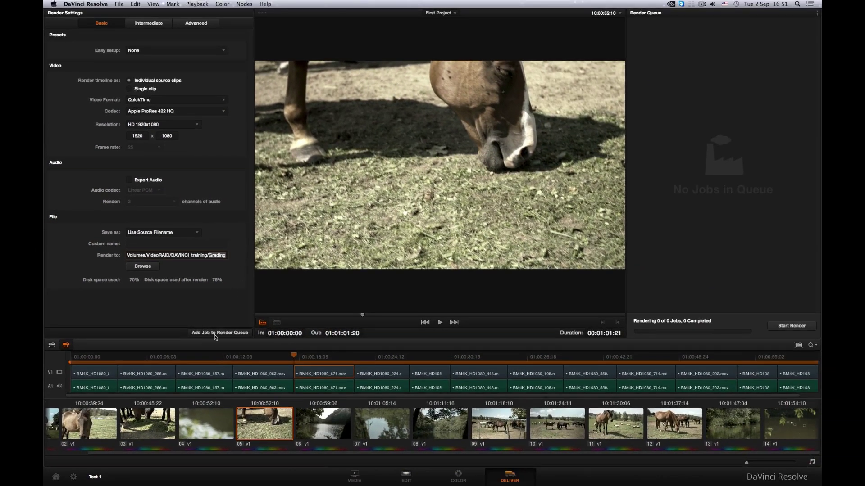
Add the job to the render queue and start rendering Job 1.
click(214, 334)
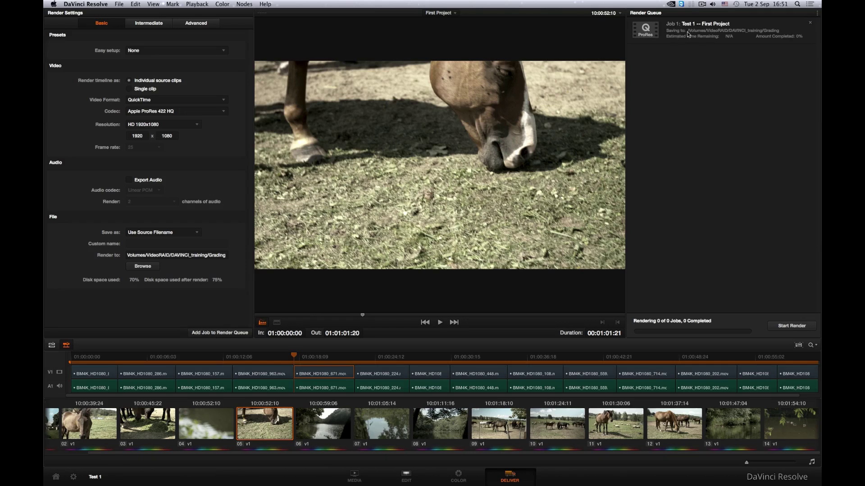
click(777, 325)
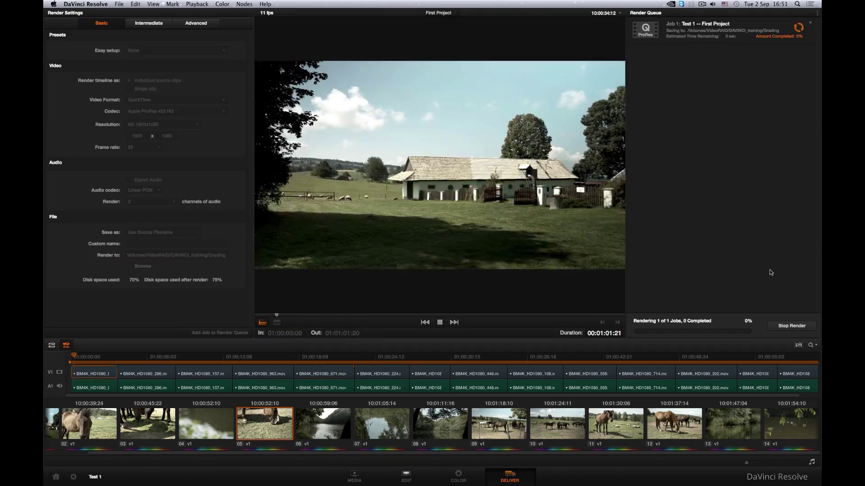